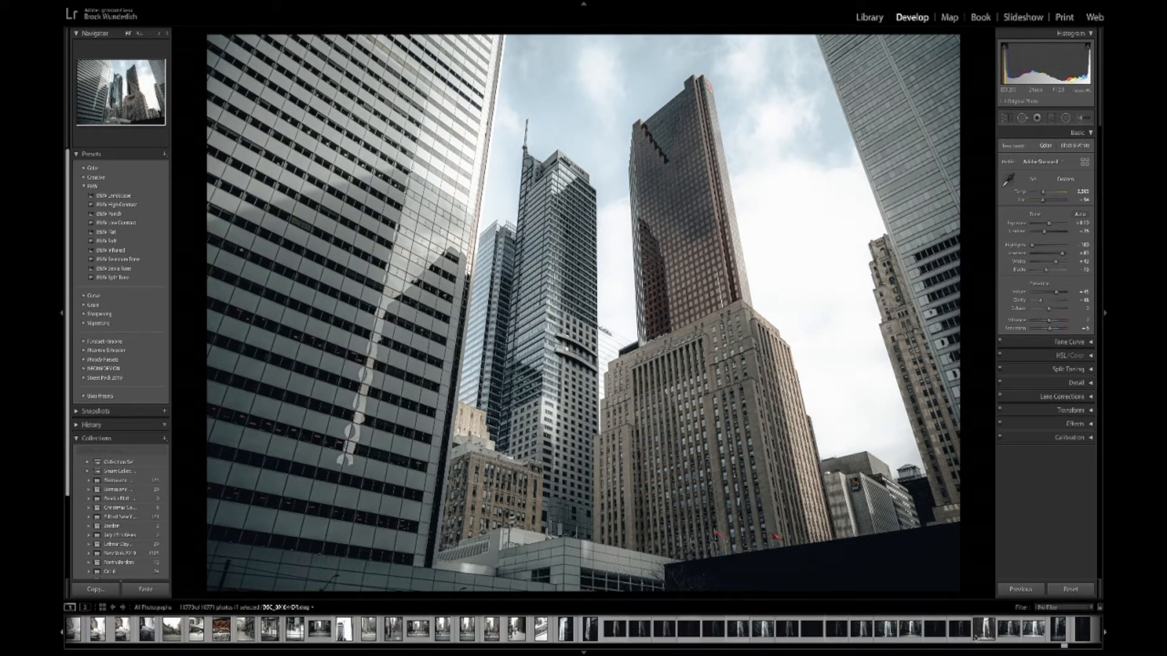
# - Create a virtual copy of the skyscraper photo in the filmstrip and reset all of its develop settings
pyautogui.moveTo(1063, 645); pyautogui.dragTo(1068, 645)
pyautogui.rightClick(410, 629)
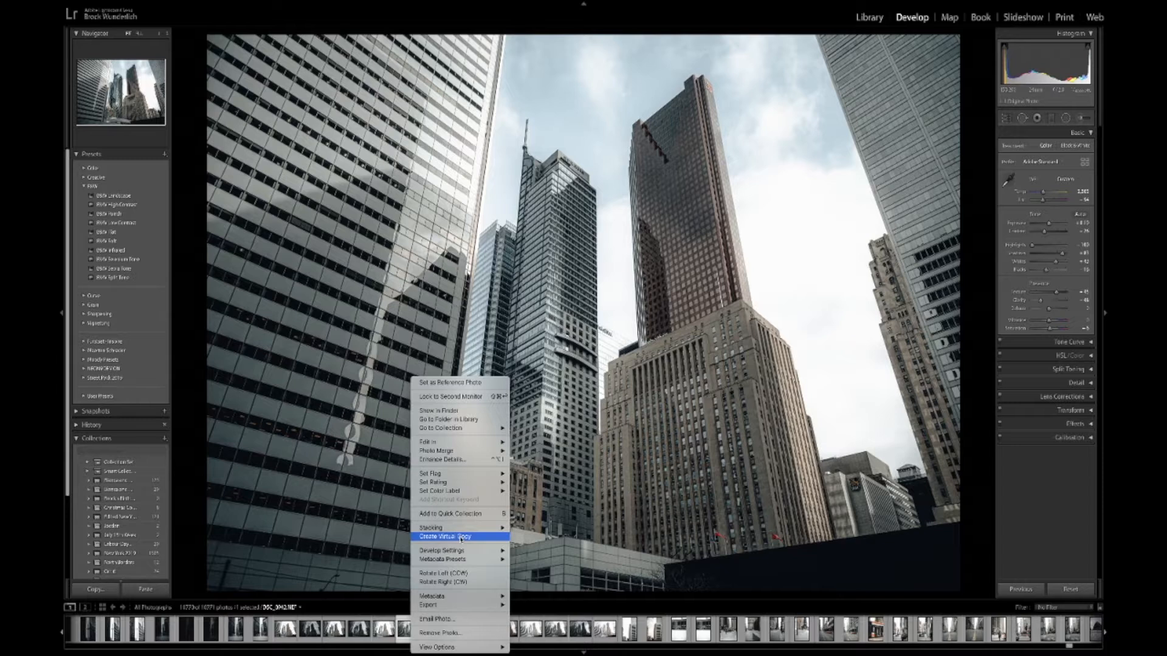
pyautogui.click(461, 537)
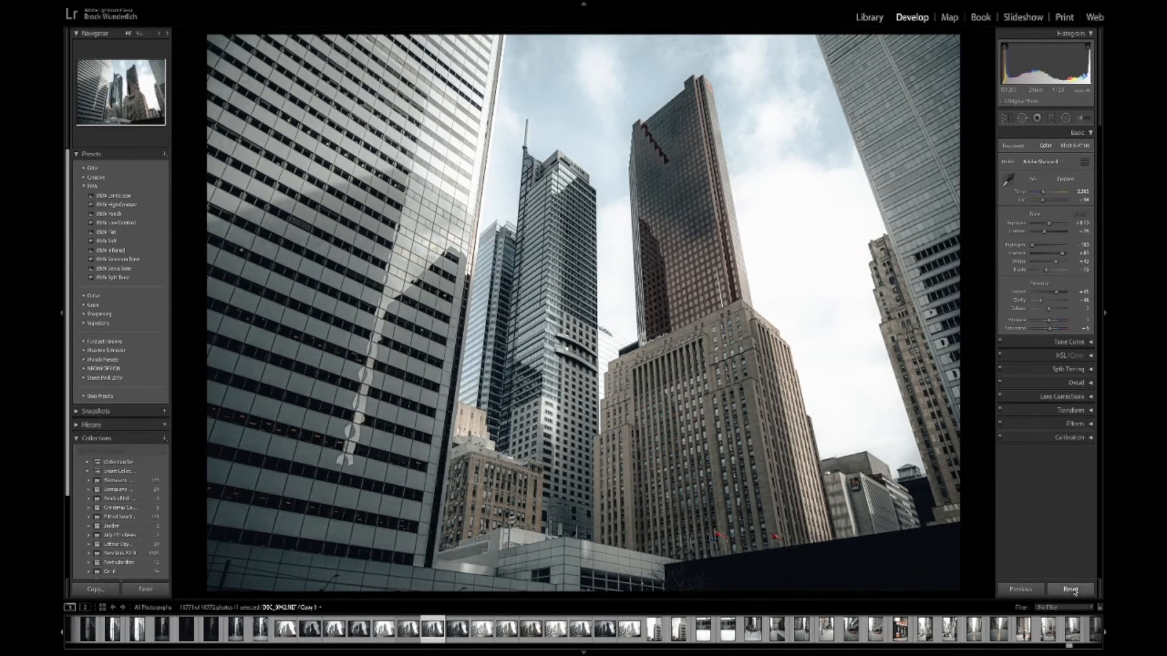
pyautogui.click(1071, 589)
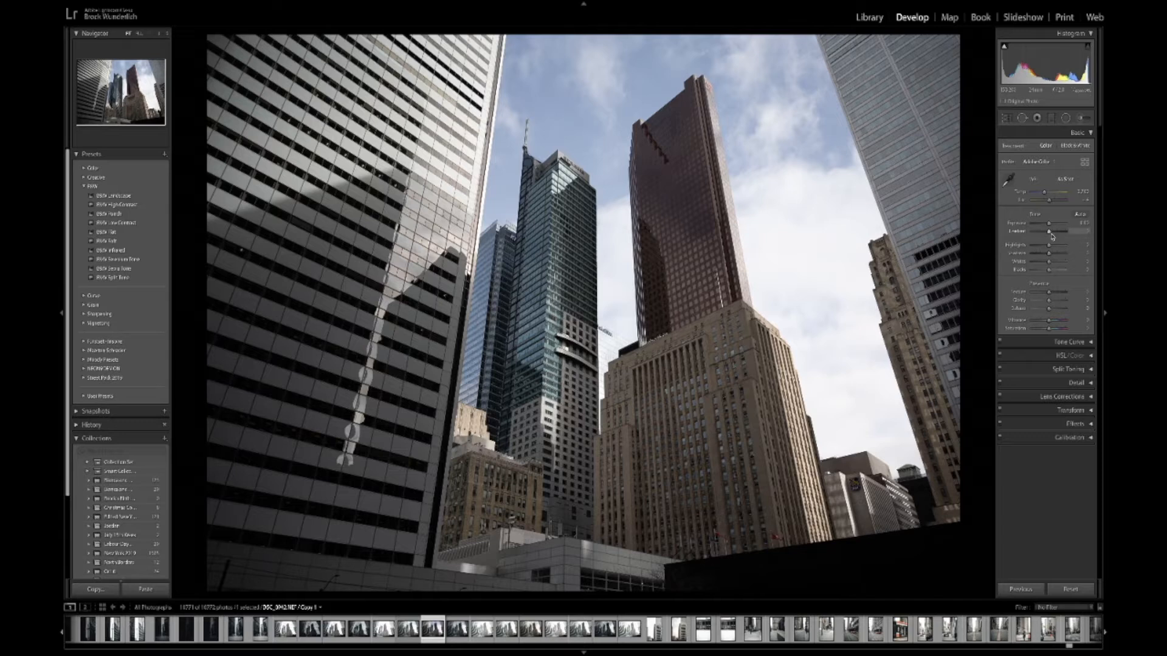
# - Lower Contrast, set Highlights to -100, raise Shadows and Whites, and lower Blacks to flatten the photo's tones
pyautogui.moveTo(1048, 233); pyautogui.dragTo(1061, 255)
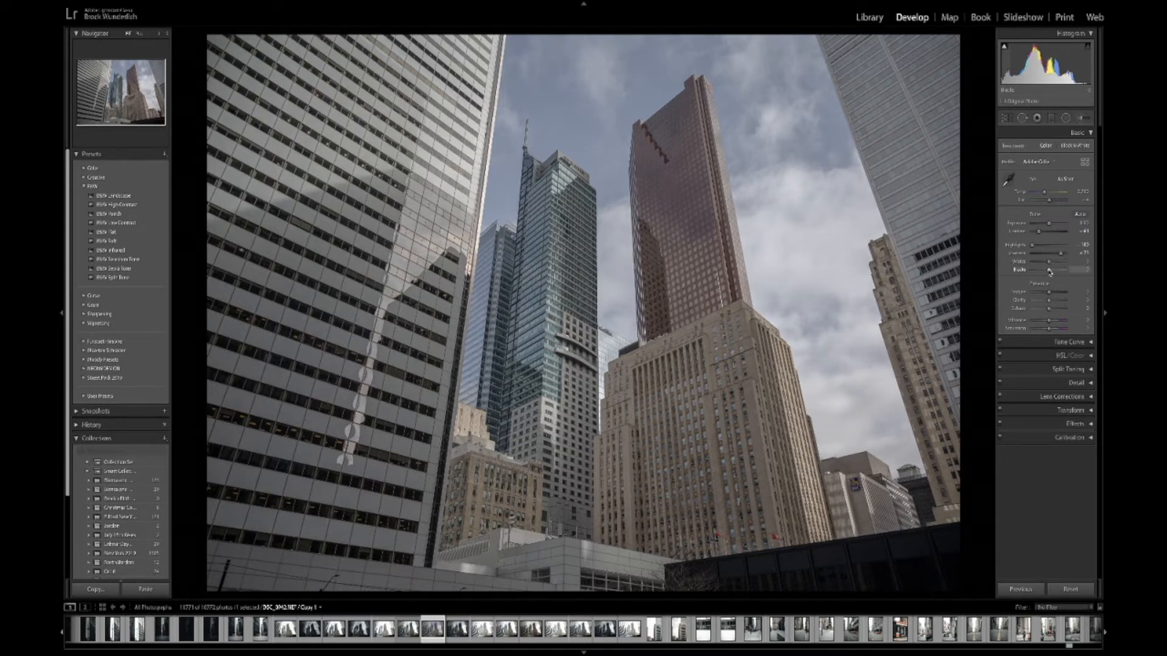
pyautogui.moveTo(1048, 273); pyautogui.dragTo(1041, 272)
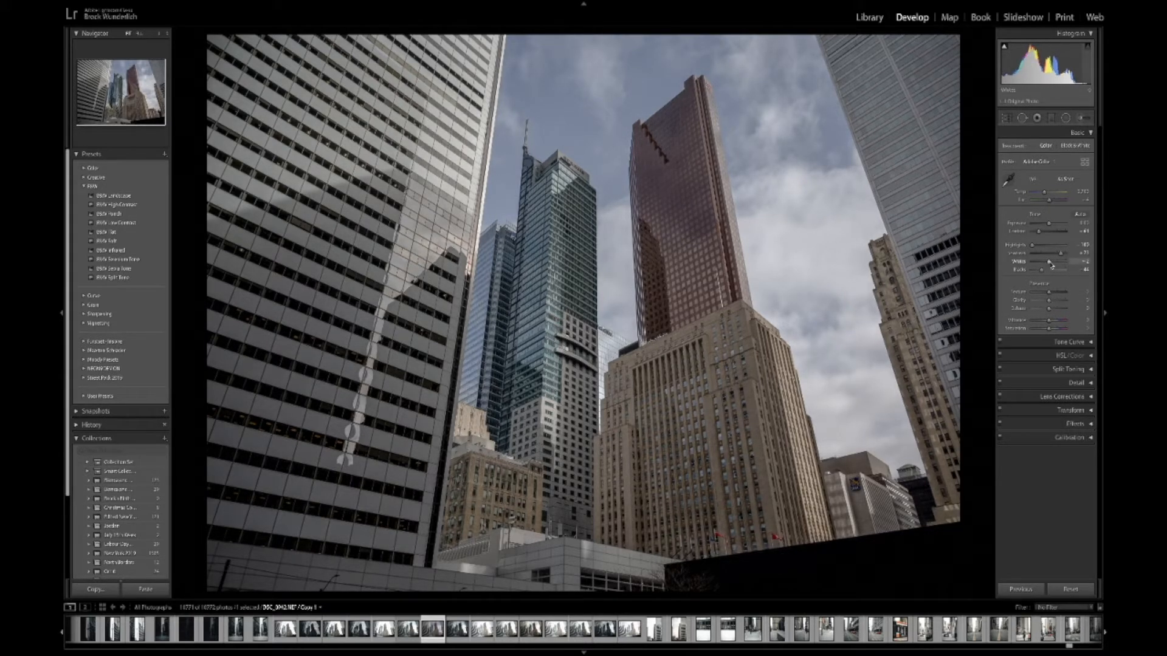
pyautogui.moveTo(1053, 263); pyautogui.dragTo(1058, 266)
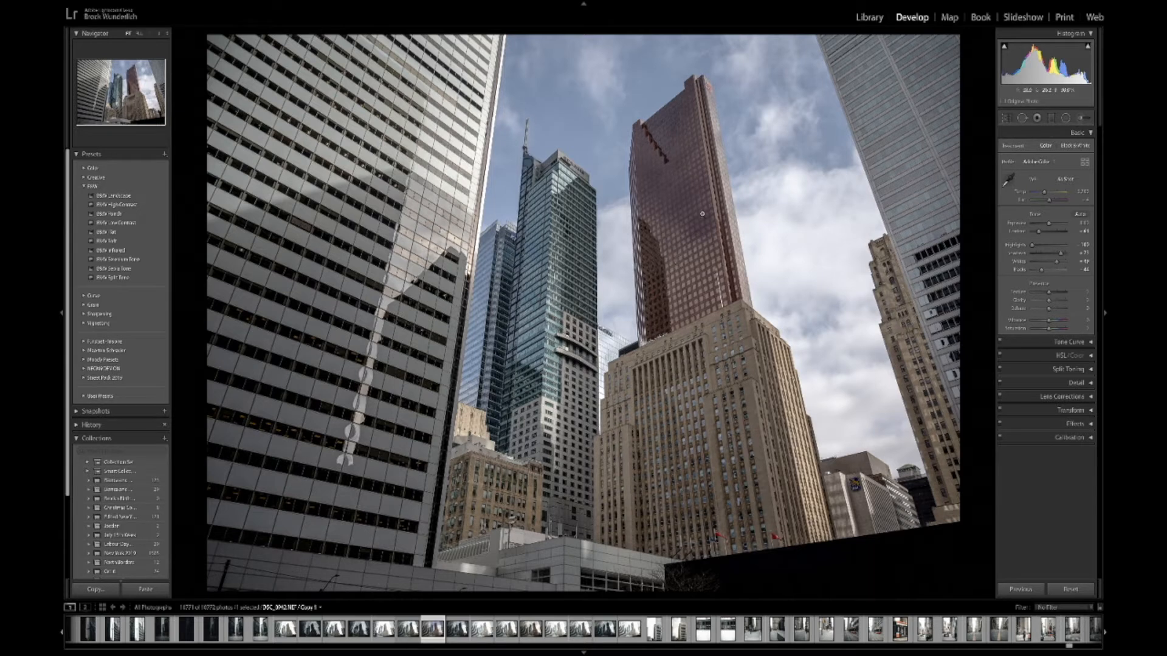
# - Open the Tone Curve and examine its Red, Green and Blue channels, ending on the RGB channel
pyautogui.click(1079, 343)
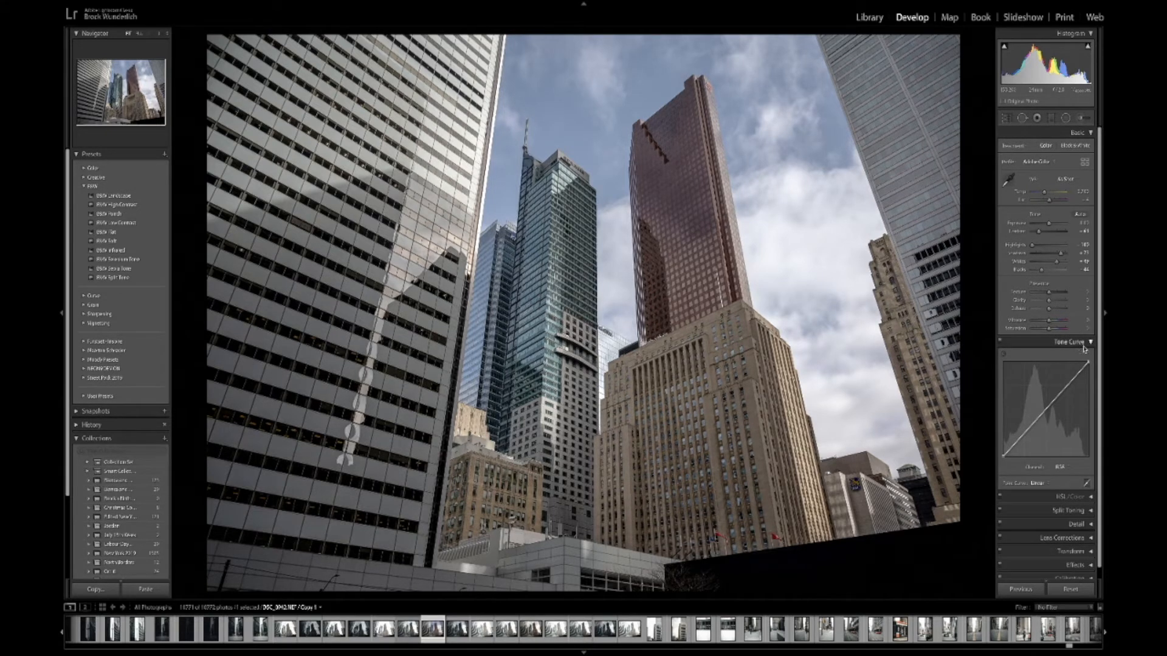
pyautogui.click(1059, 466)
pyautogui.click(1060, 473)
pyautogui.click(1059, 466)
pyautogui.click(1065, 474)
pyautogui.click(1059, 466)
pyautogui.click(1059, 479)
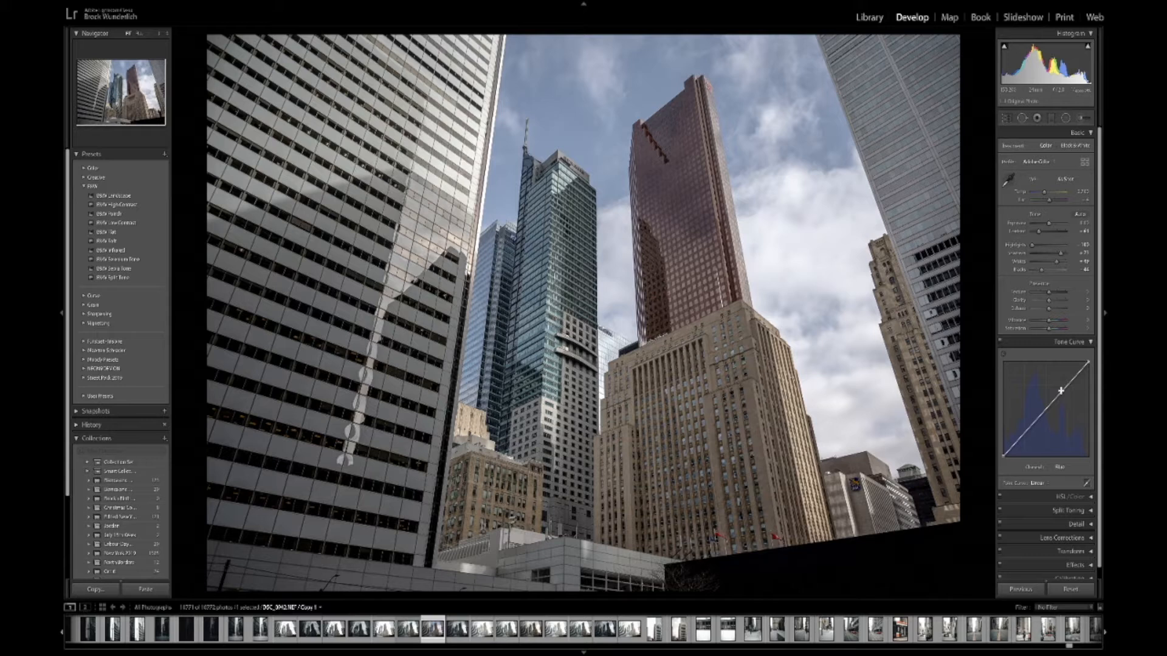
pyautogui.click(1059, 467)
pyautogui.click(1060, 446)
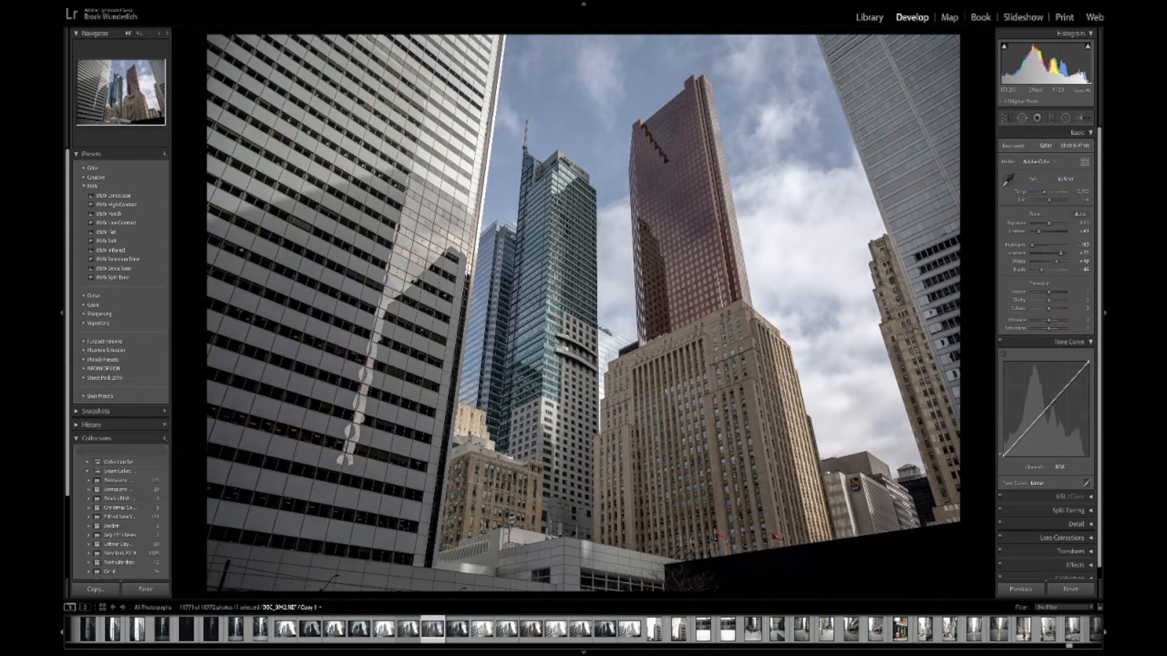
# - Examine the unedited point curves of the individual colour channels once more and return to the RGB channel
pyautogui.click(1059, 467)
pyautogui.click(1059, 474)
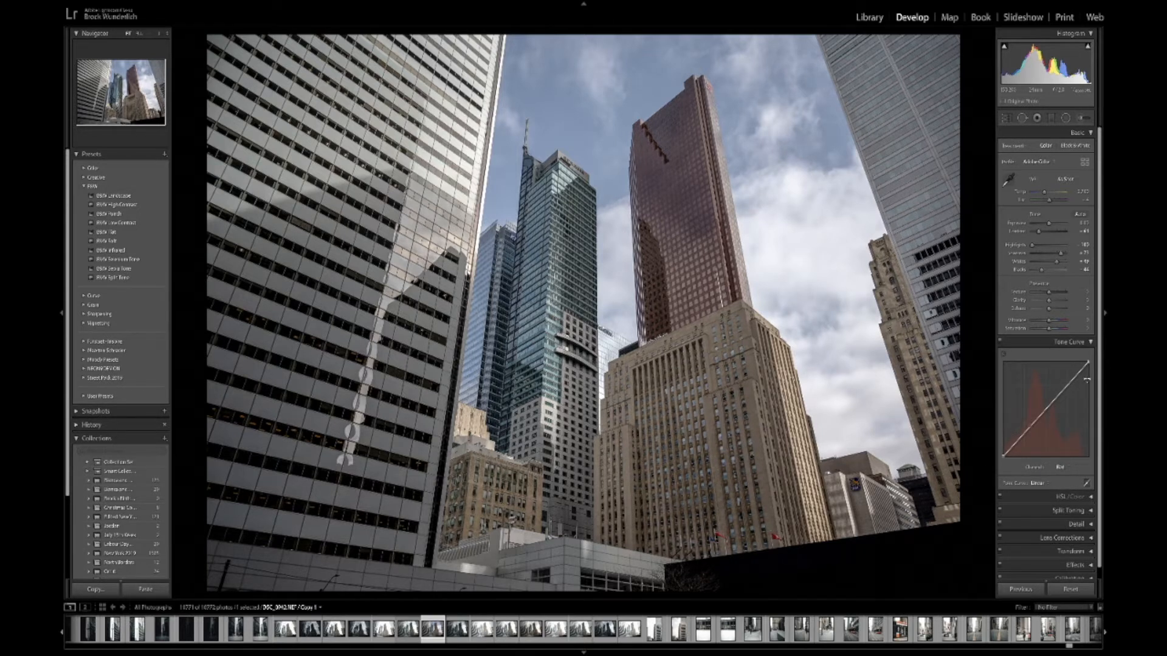
pyautogui.click(1068, 469)
pyautogui.click(1067, 473)
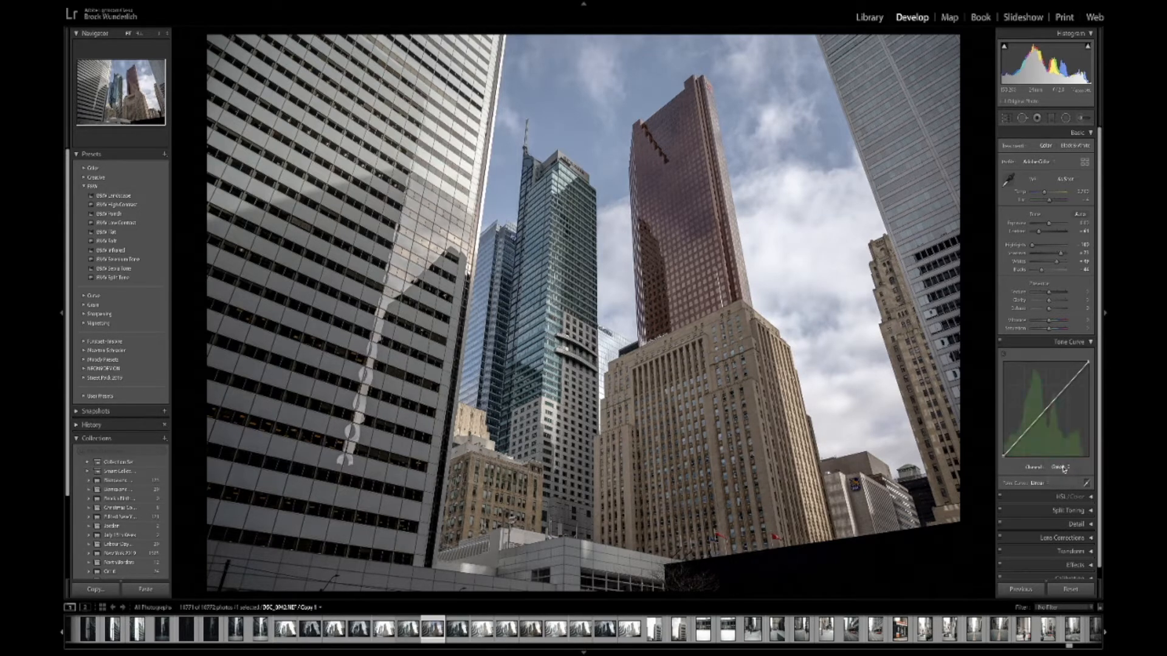
pyautogui.click(1051, 403)
pyautogui.click(1056, 473)
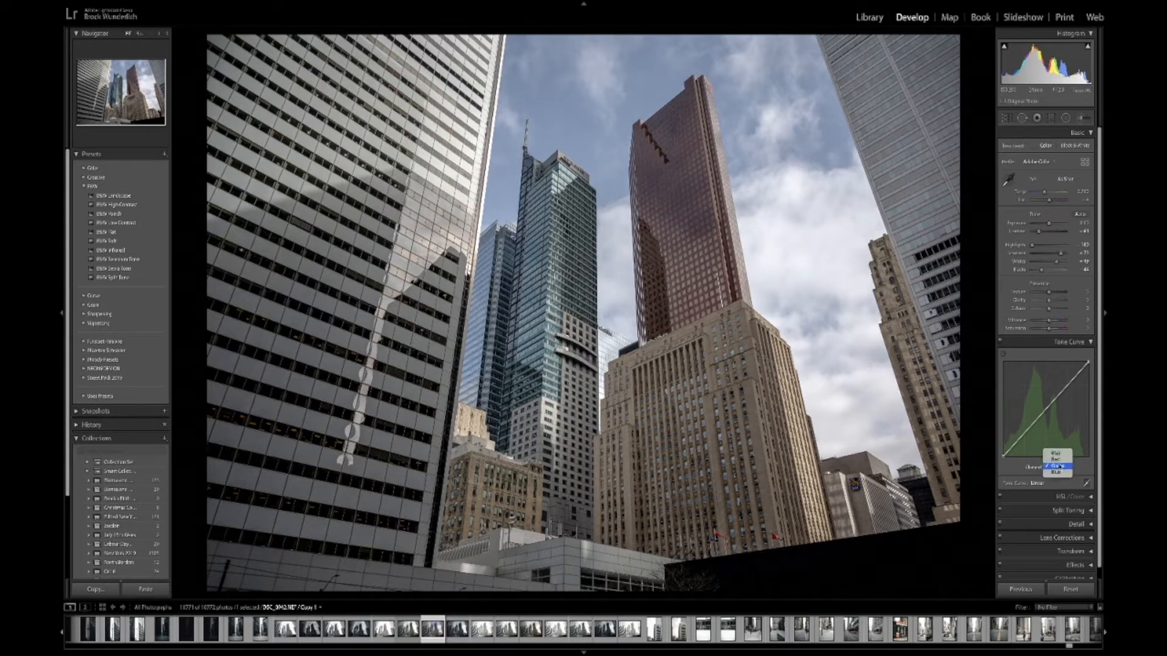
pyautogui.click(1057, 452)
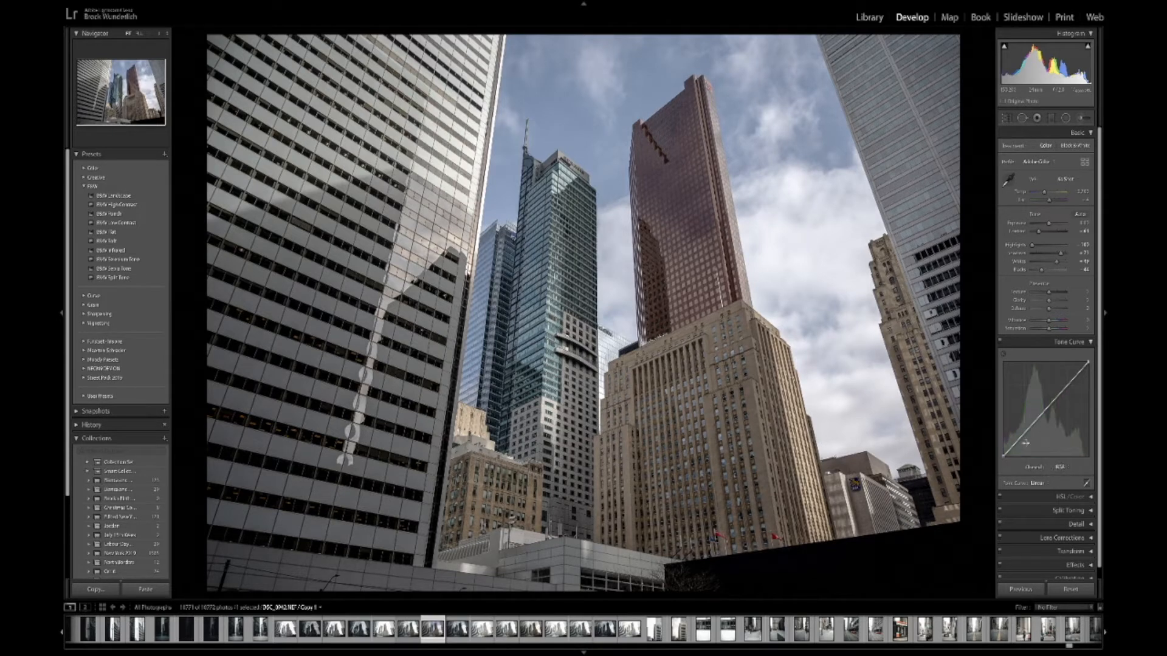
pyautogui.click(1059, 467)
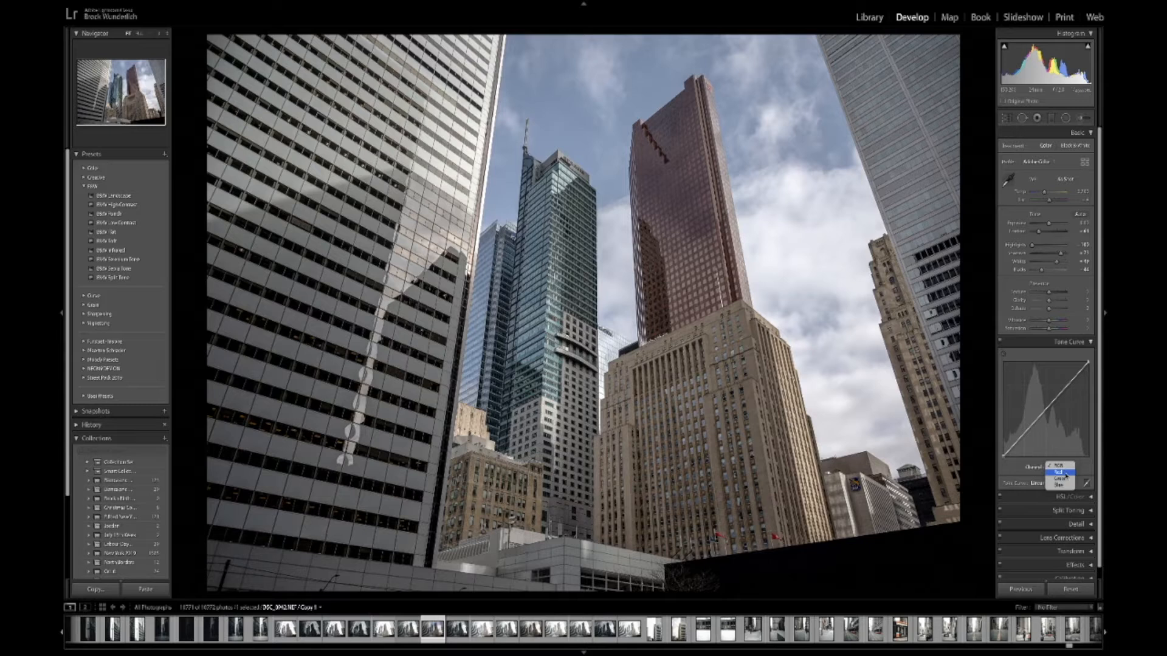
pyautogui.click(1058, 478)
pyautogui.click(1056, 467)
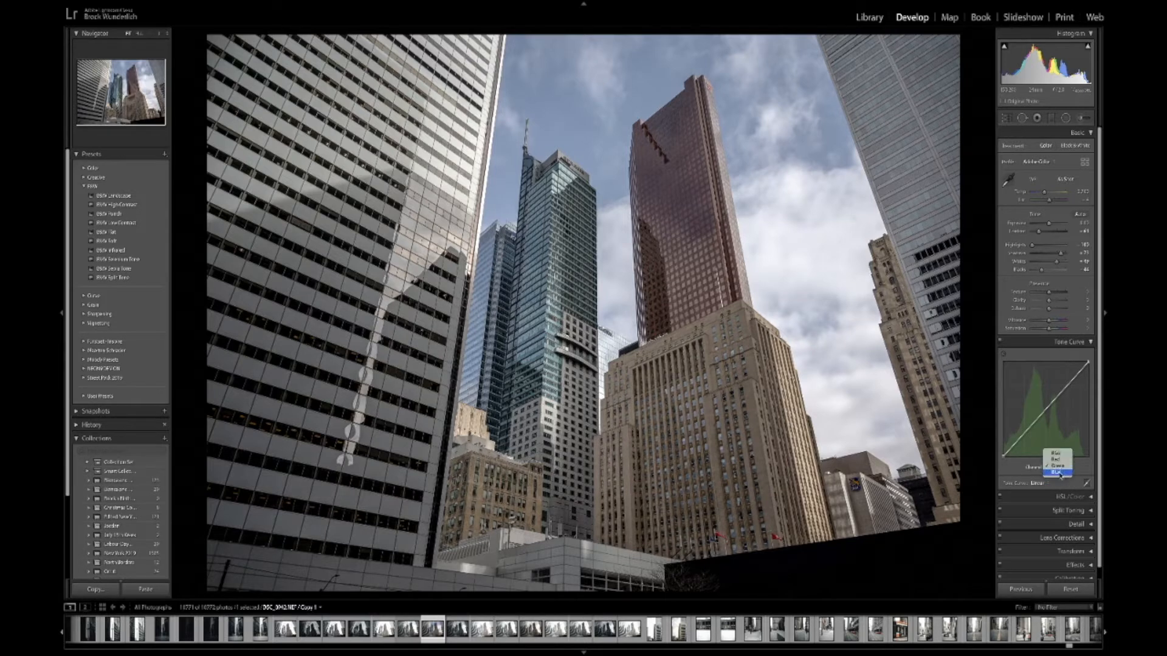
pyautogui.click(1061, 473)
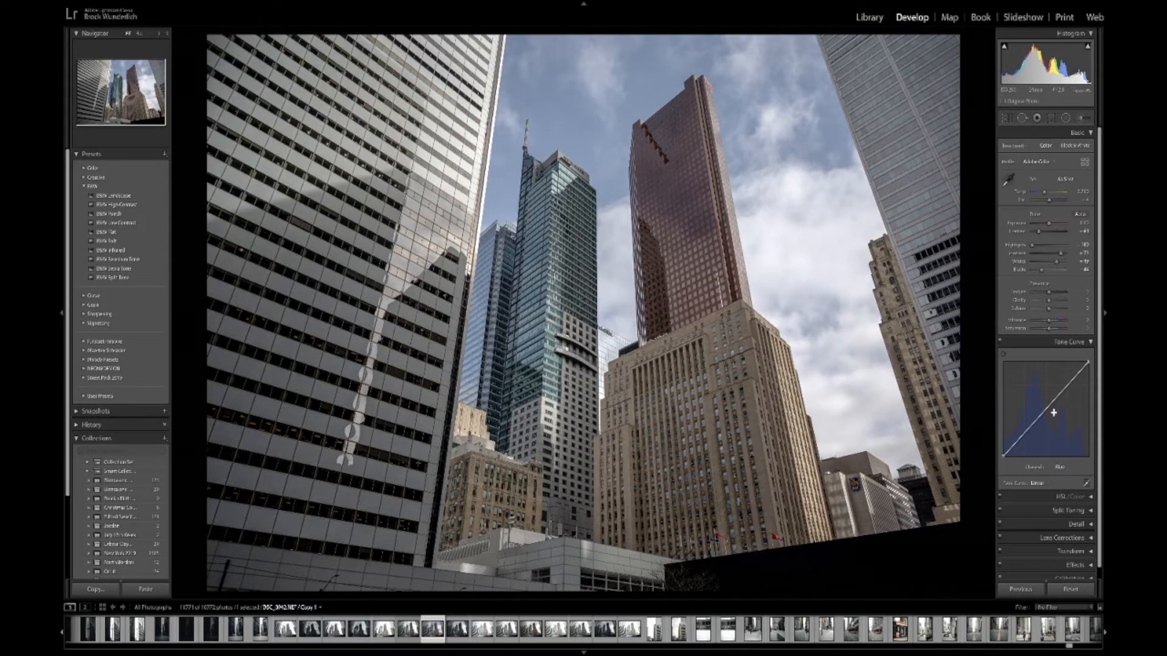
pyautogui.click(1059, 468)
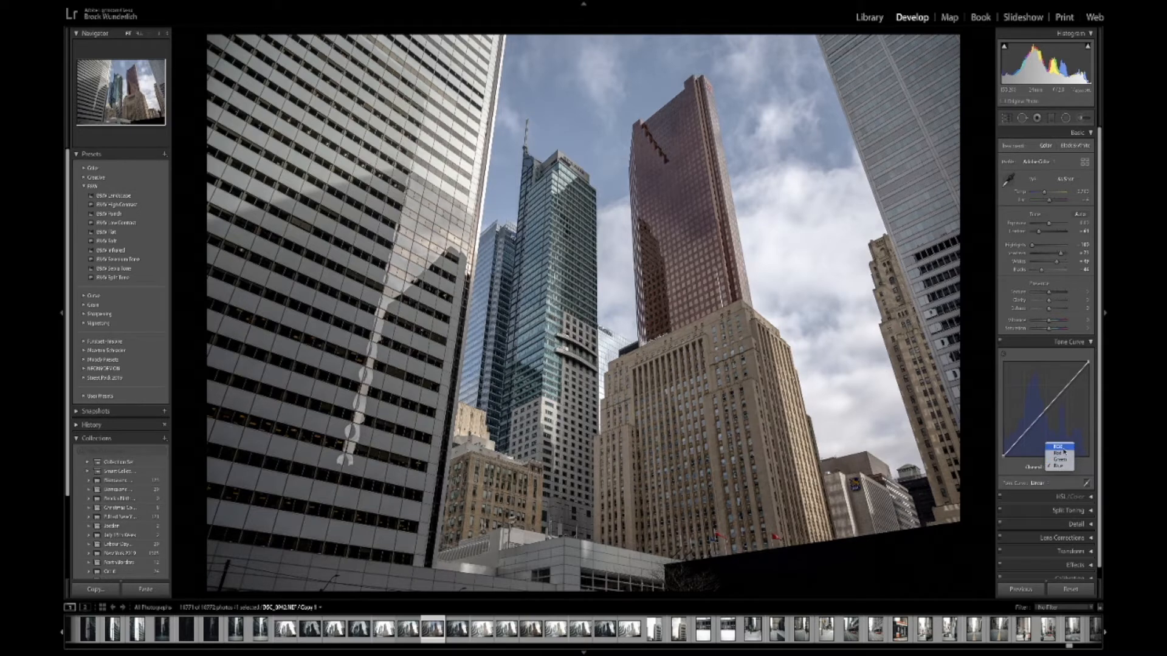
pyautogui.click(1062, 448)
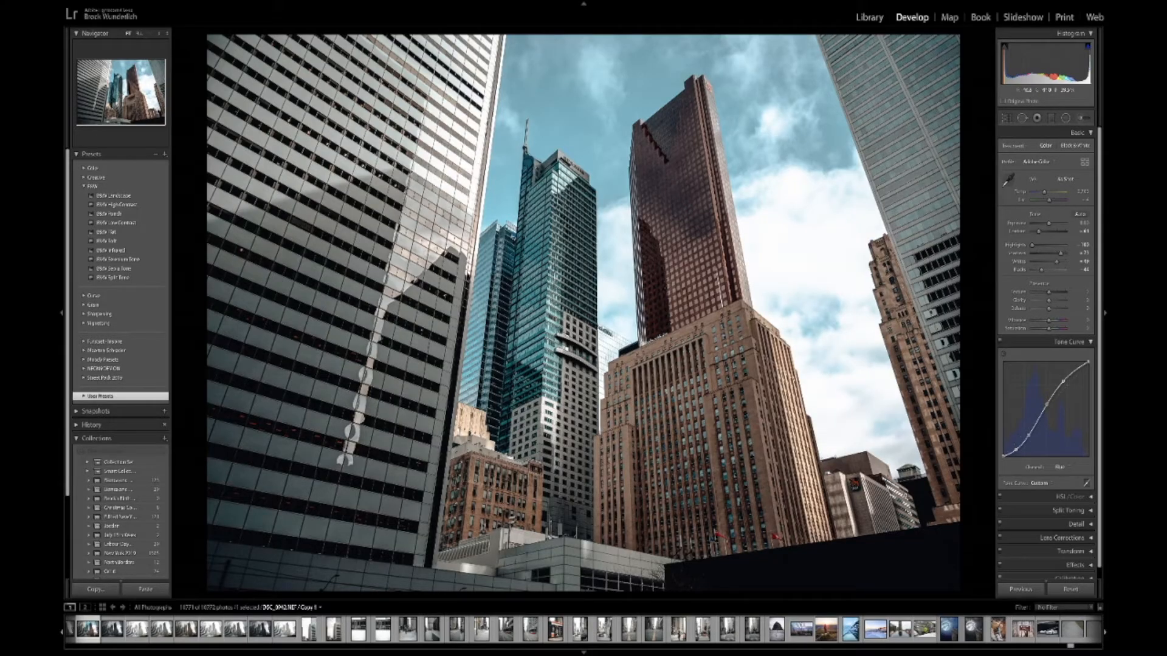
# - Review the customised S-curves in the Blue, Green, Red and RGB channels, ending on the Blue channel
pyautogui.click(1068, 468)
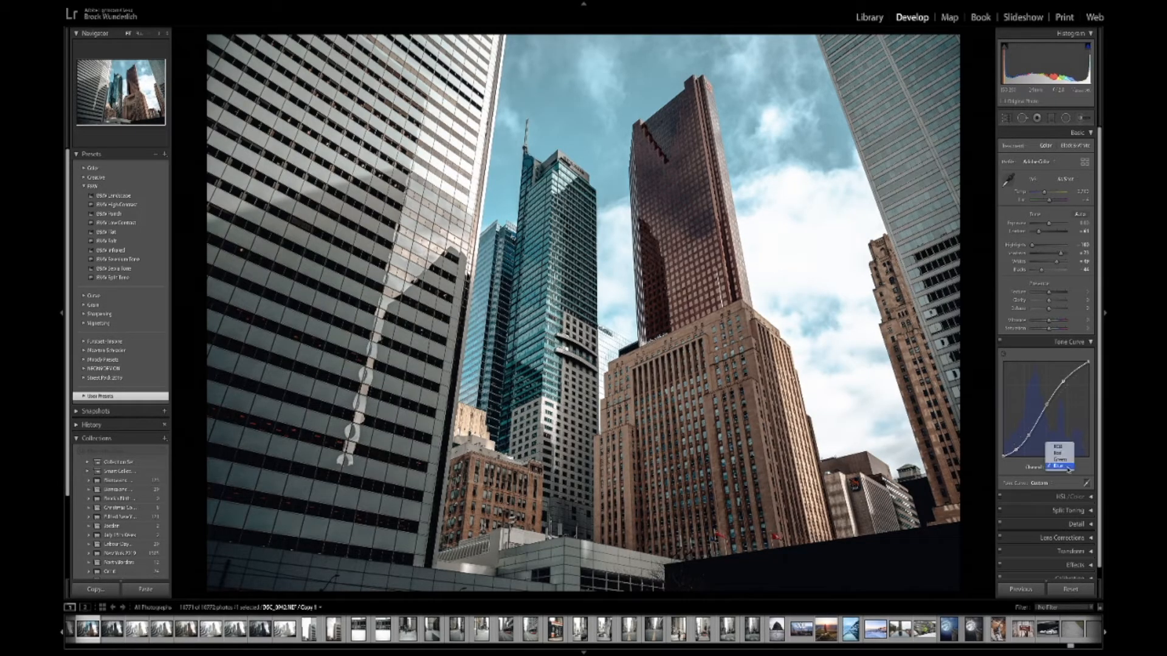
pyautogui.click(1061, 459)
pyautogui.click(1063, 466)
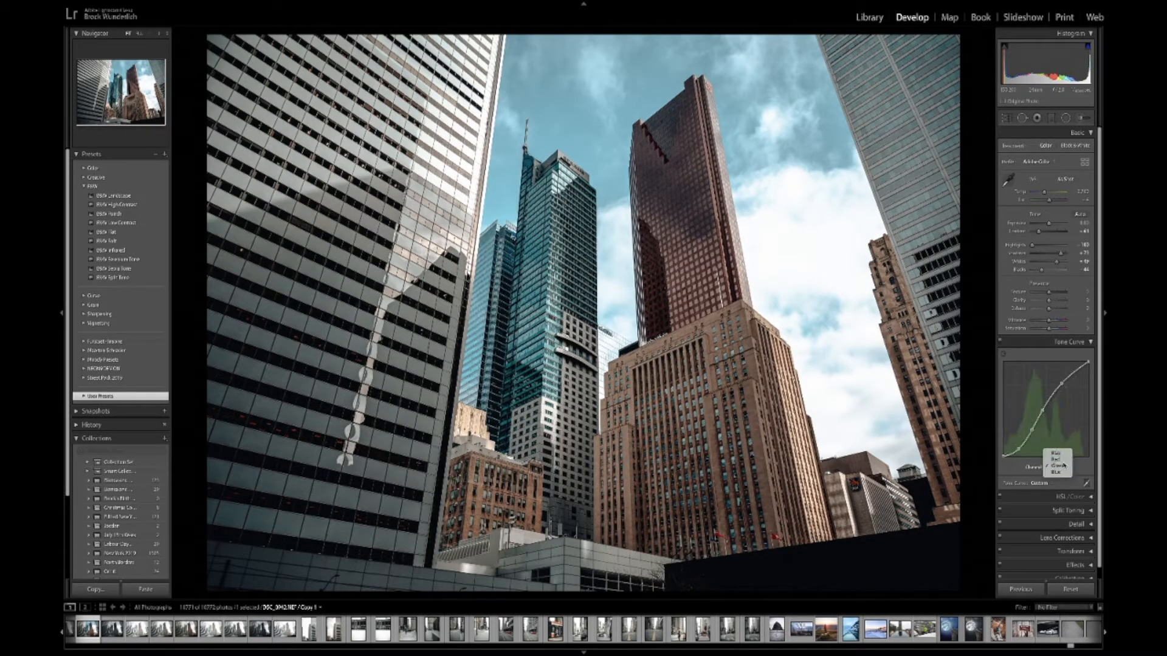
pyautogui.click(1060, 460)
pyautogui.click(1062, 467)
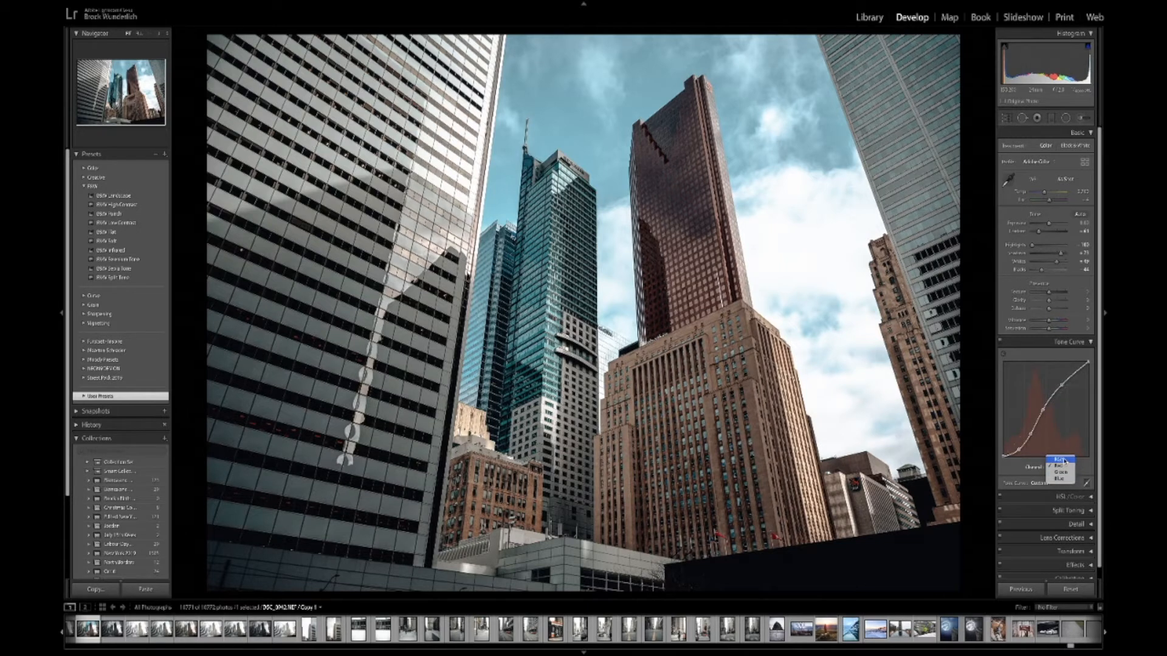
pyautogui.click(1060, 458)
pyautogui.click(1065, 469)
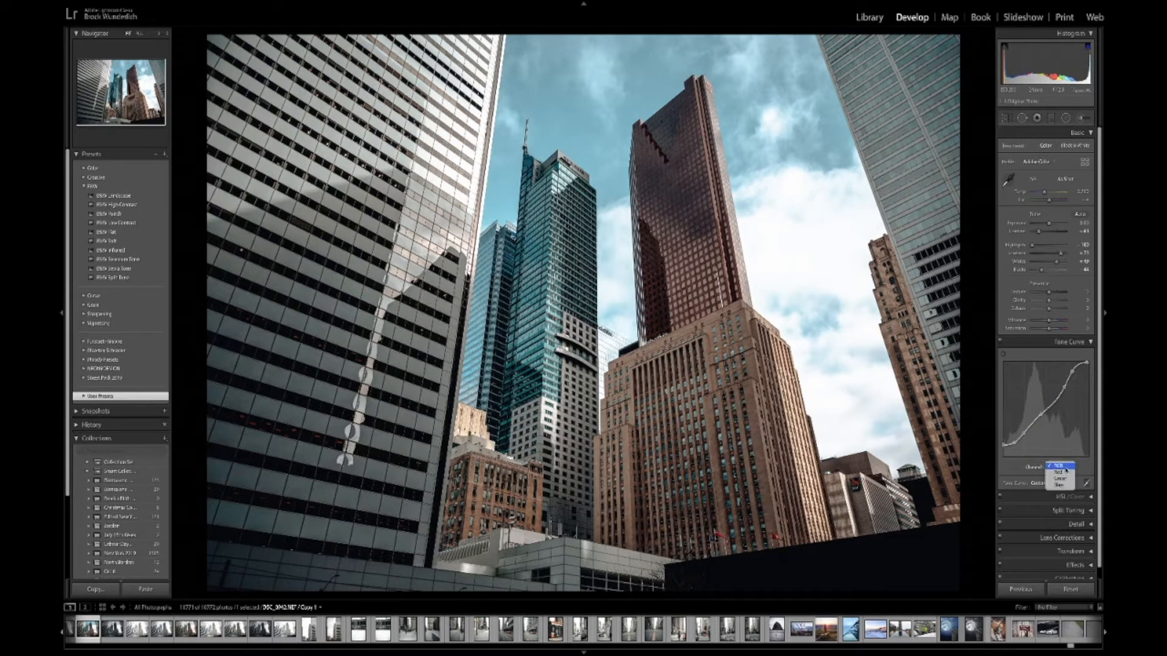
pyautogui.click(1063, 472)
pyautogui.click(1065, 467)
pyautogui.click(1062, 472)
pyautogui.click(1065, 467)
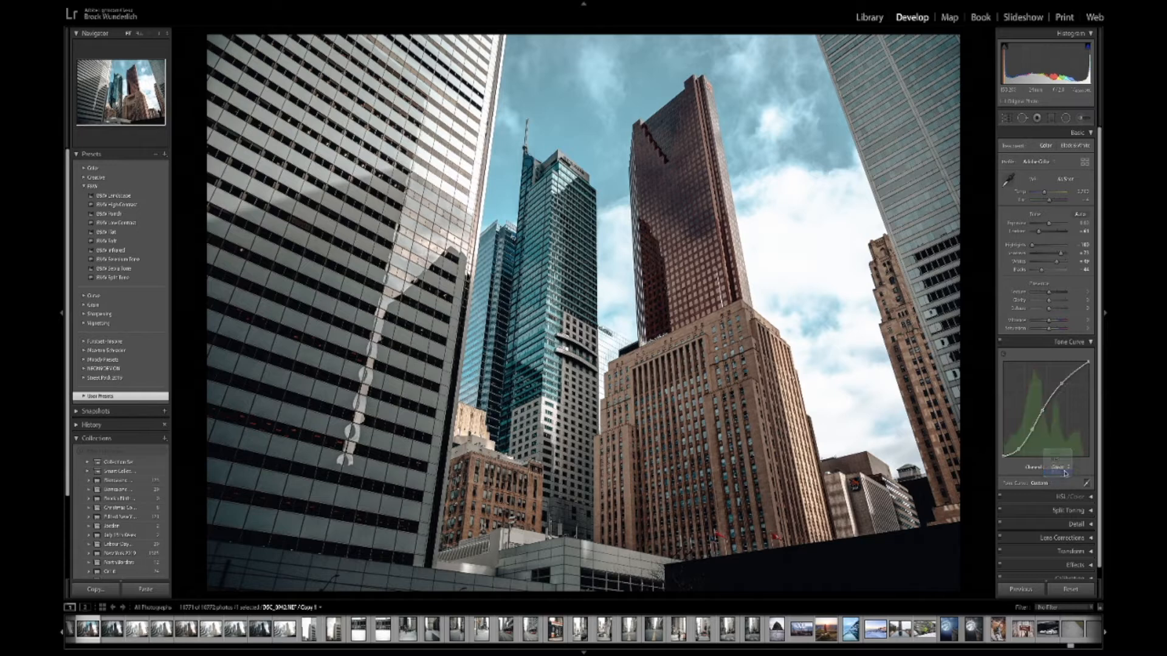
pyautogui.click(1065, 473)
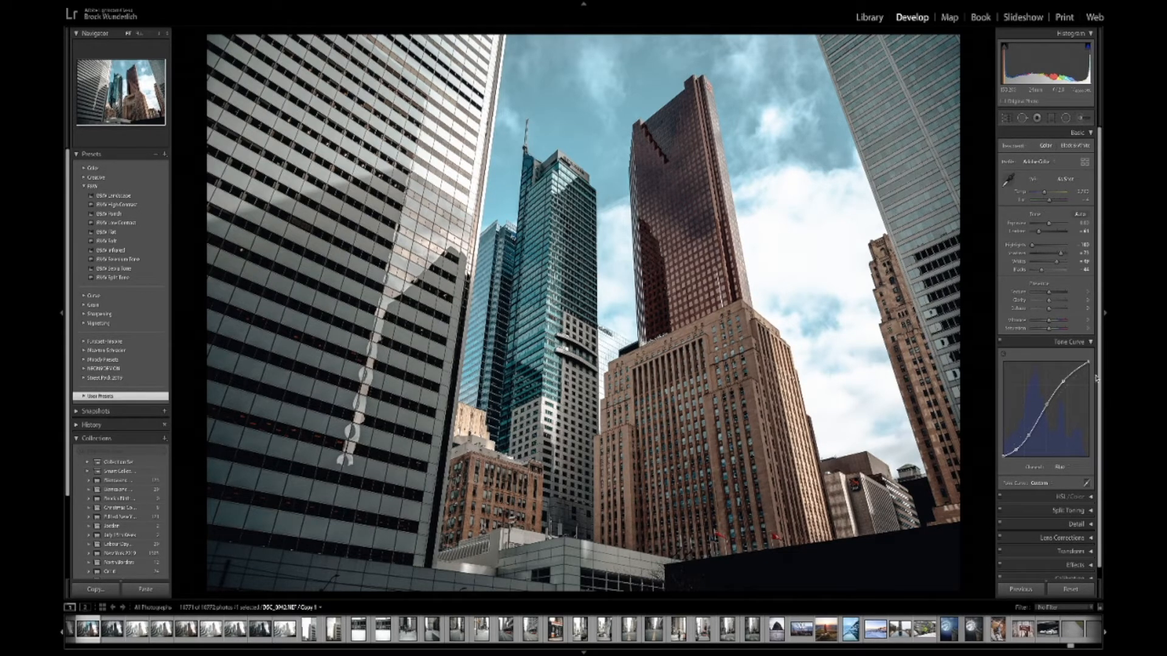
# - Compare the shapes of the customised Red, Green and Blue channel curves
pyautogui.click(1071, 465)
pyautogui.click(1060, 452)
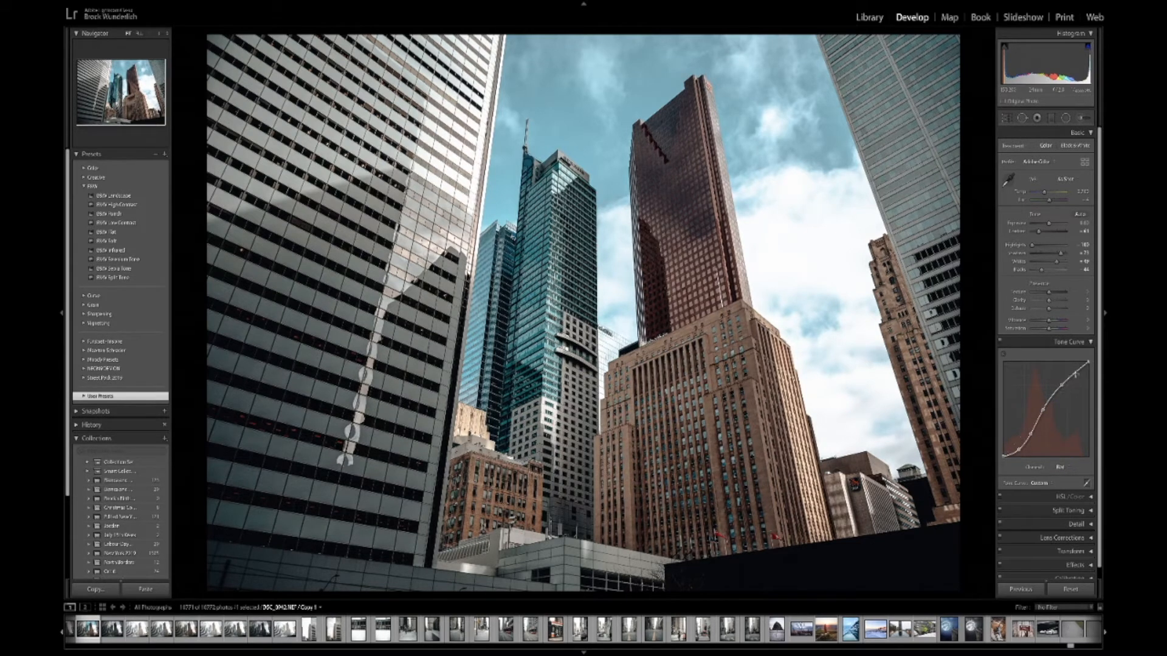
pyautogui.click(1060, 467)
pyautogui.click(1065, 472)
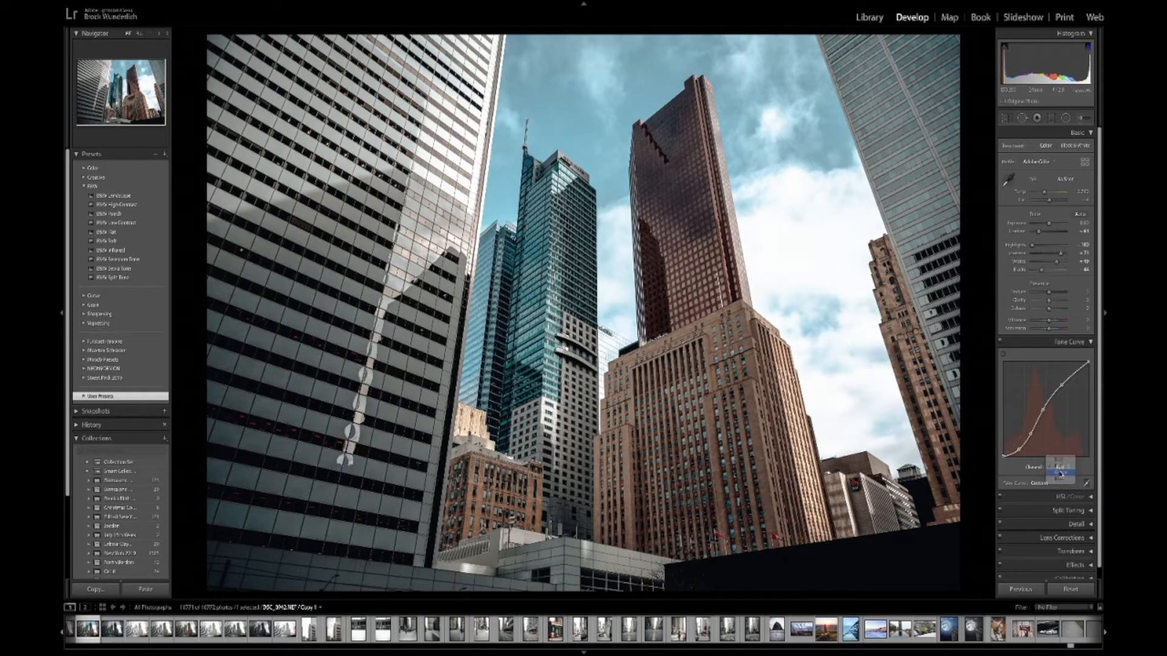
pyautogui.click(1059, 468)
pyautogui.click(1061, 472)
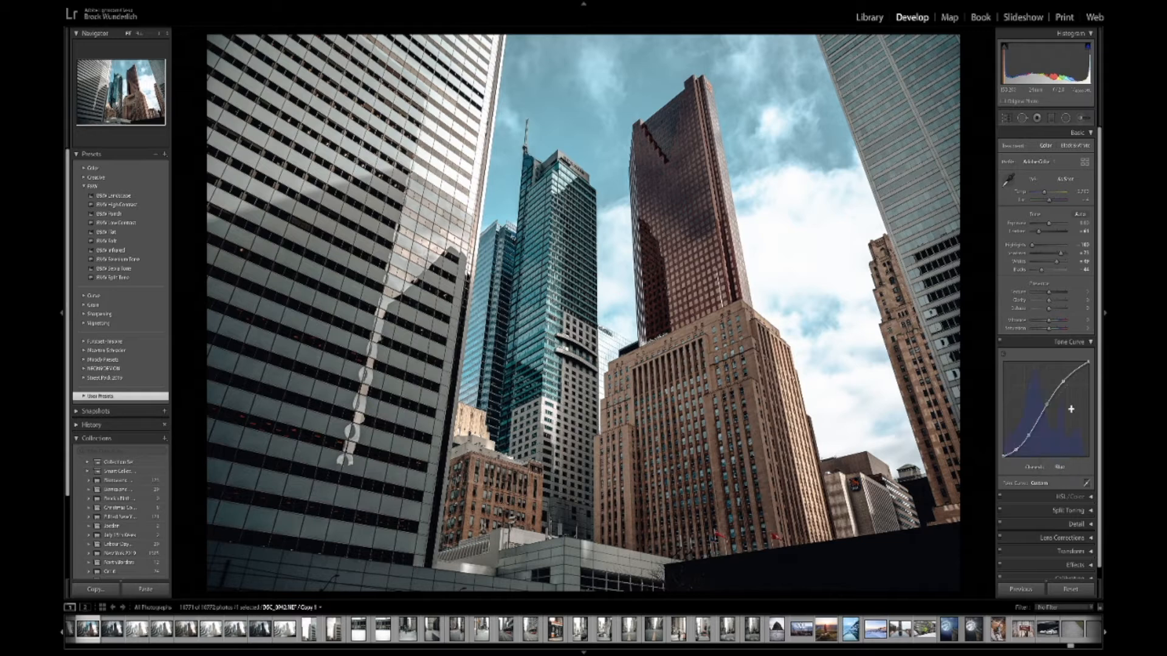
# - Try raising the upper highlight point of the Red channel curve, and undo the change
pyautogui.click(1067, 467)
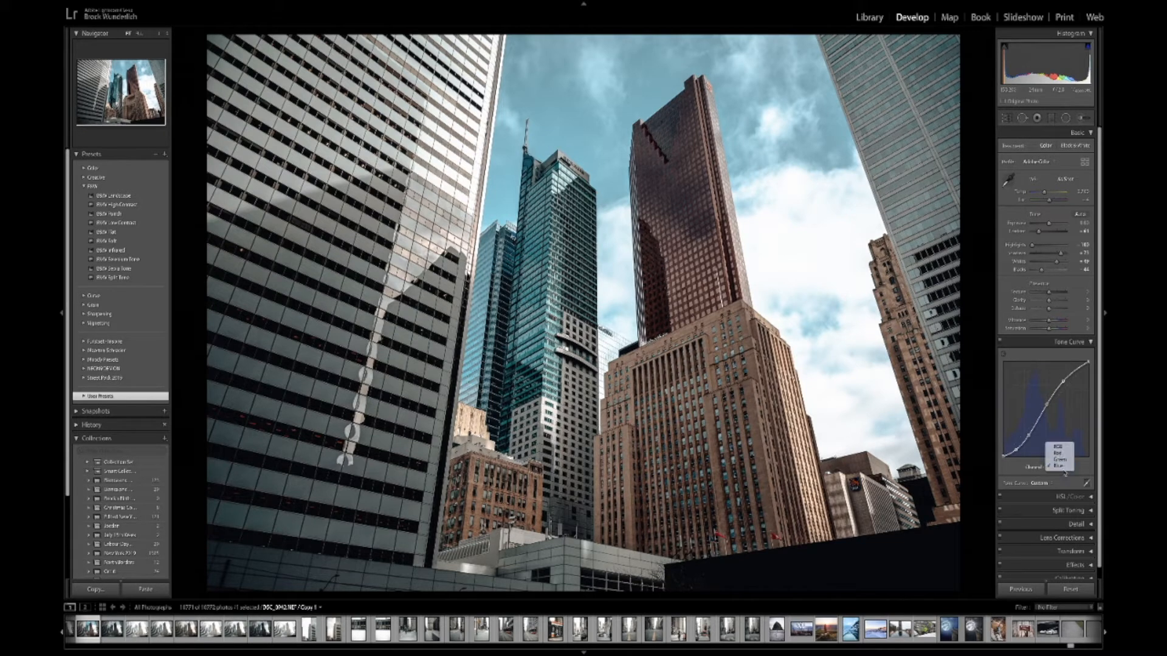
pyautogui.click(1065, 463)
pyautogui.click(1058, 467)
pyautogui.click(1061, 459)
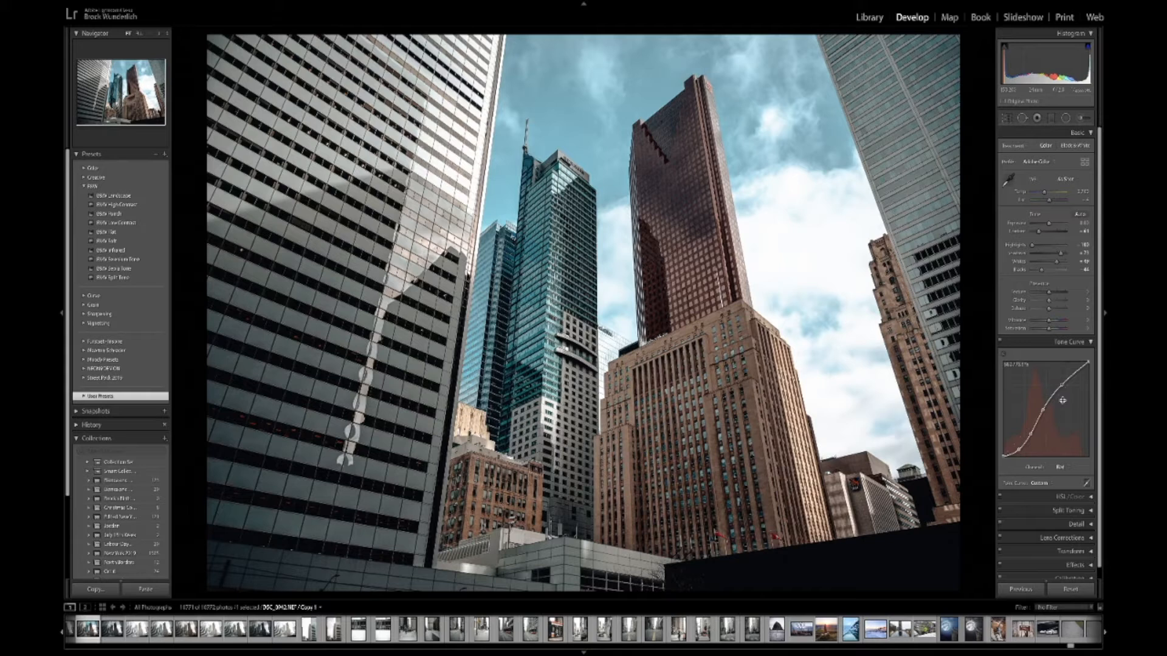
pyautogui.moveTo(1061, 385); pyautogui.dragTo(1059, 379)
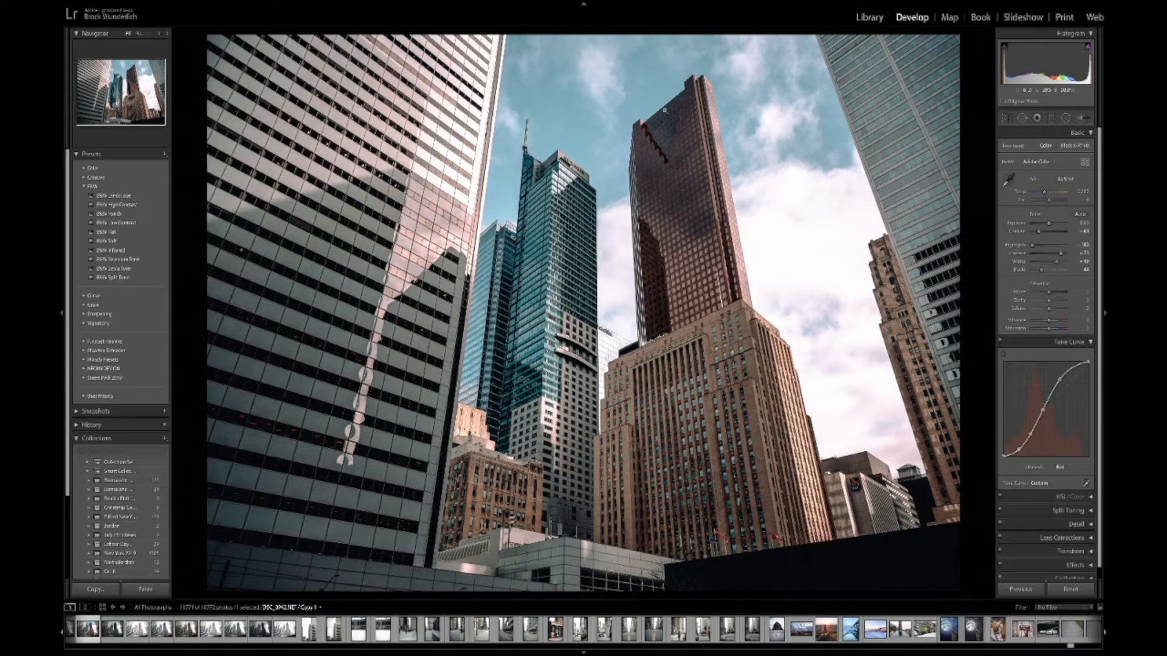
pyautogui.hotkey('ctrl', 'z')
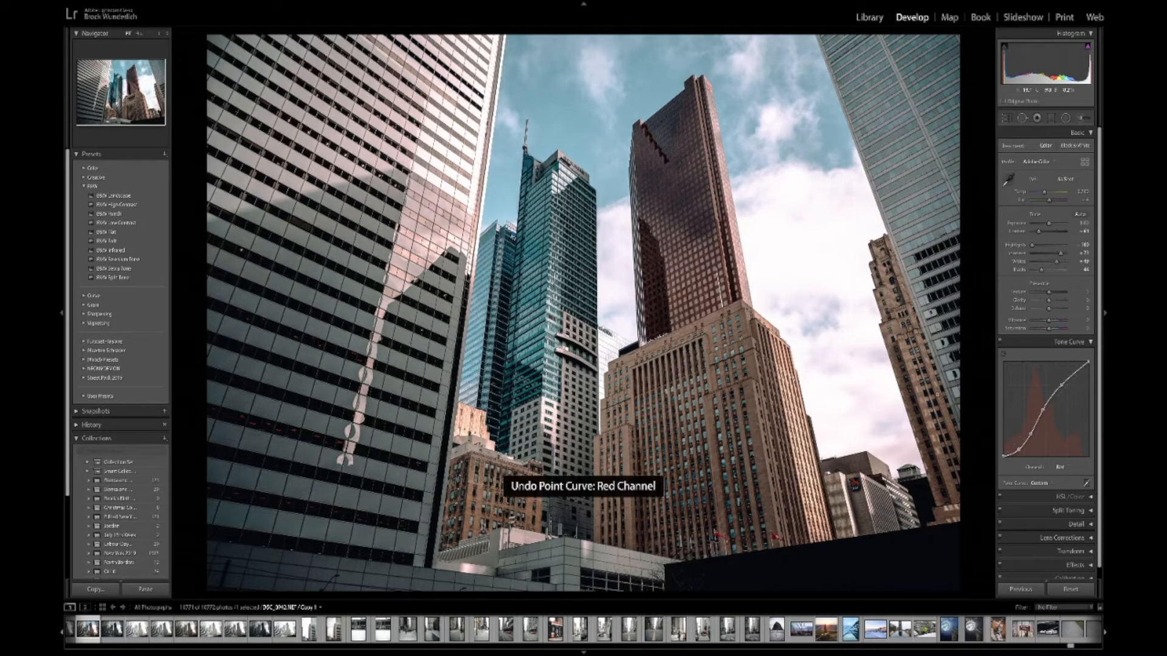
# - Try lowering and raising the upper highlight point of the Green channel curve, and undo both changes
pyautogui.click(1059, 467)
pyautogui.click(1065, 472)
pyautogui.moveTo(1062, 385); pyautogui.dragTo(1064, 391)
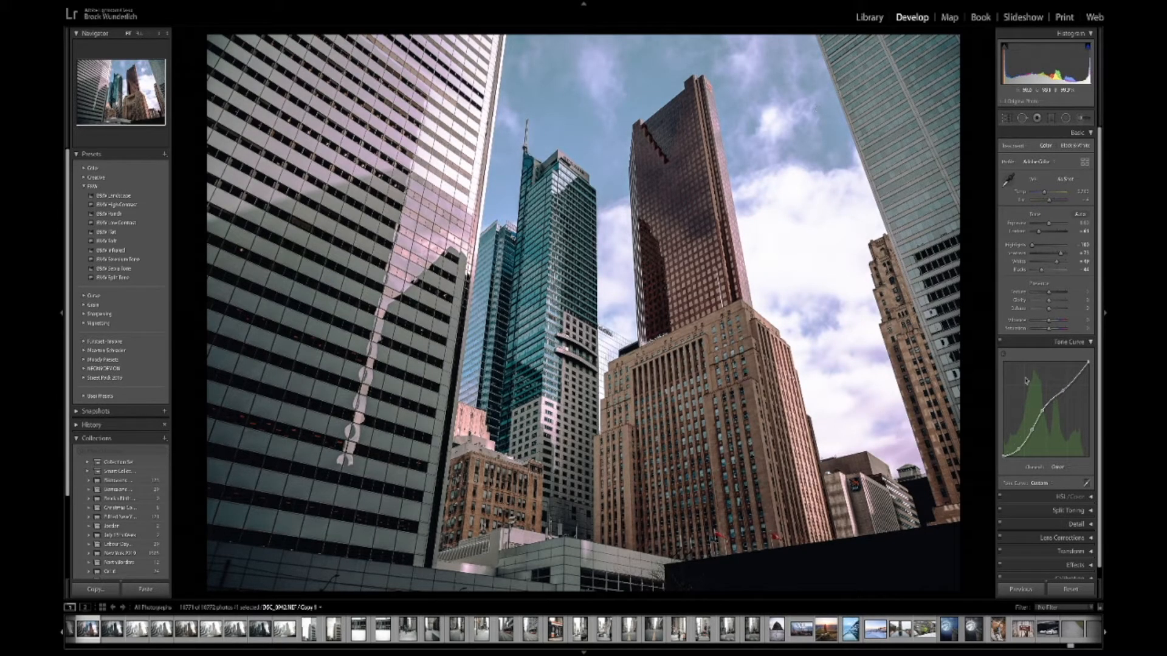
pyautogui.moveTo(1062, 391); pyautogui.dragTo(1061, 379)
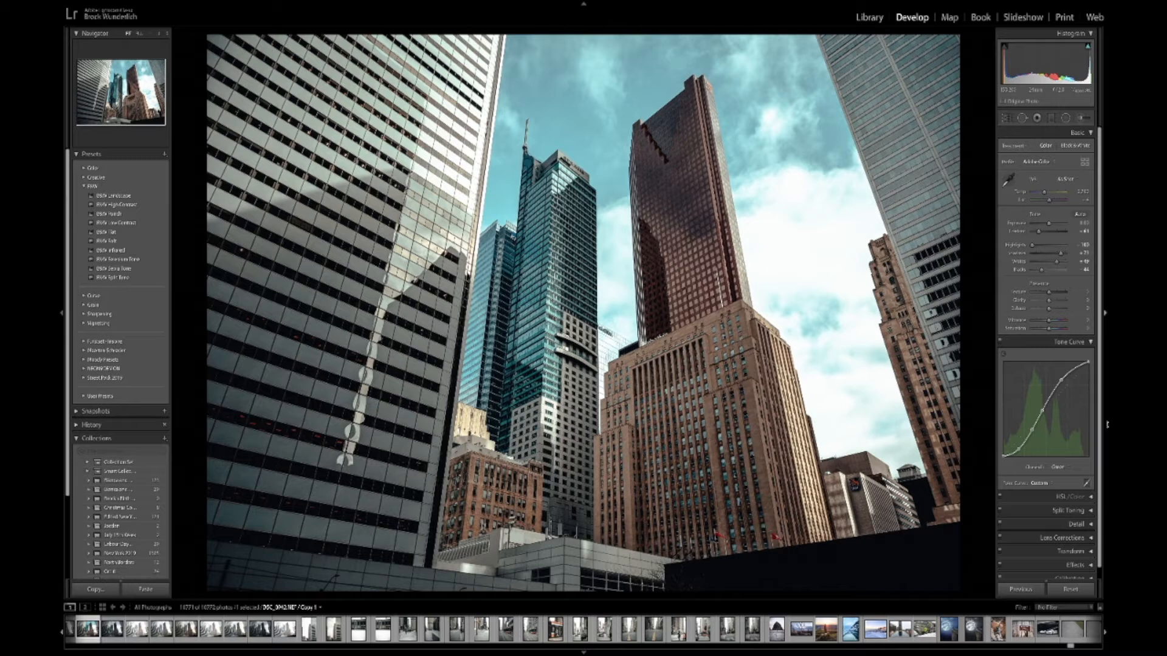
pyautogui.click(1062, 468)
pyautogui.click(1066, 469)
pyautogui.hotkey('ctrl', 'z')
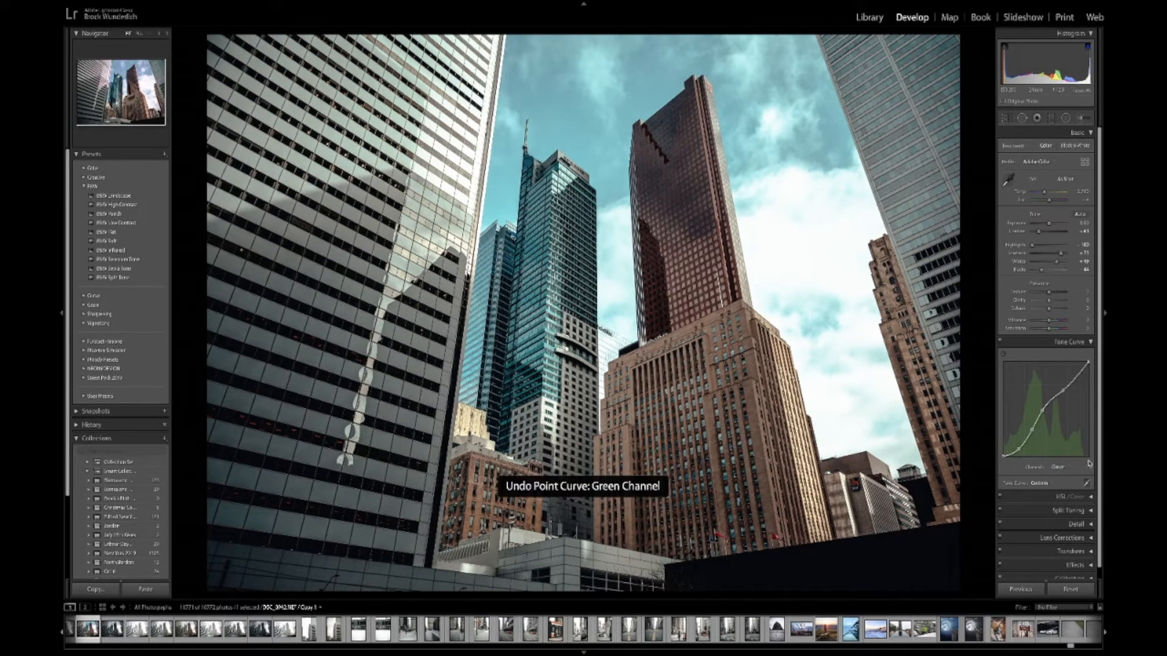
pyautogui.hotkey('ctrl', 'z')
# - Try lowering the upper highlight point of the Blue channel curve, and return to the RGB channel
pyautogui.click(1057, 467)
pyautogui.click(1058, 451)
pyautogui.moveTo(1064, 381); pyautogui.dragTo(1063, 389)
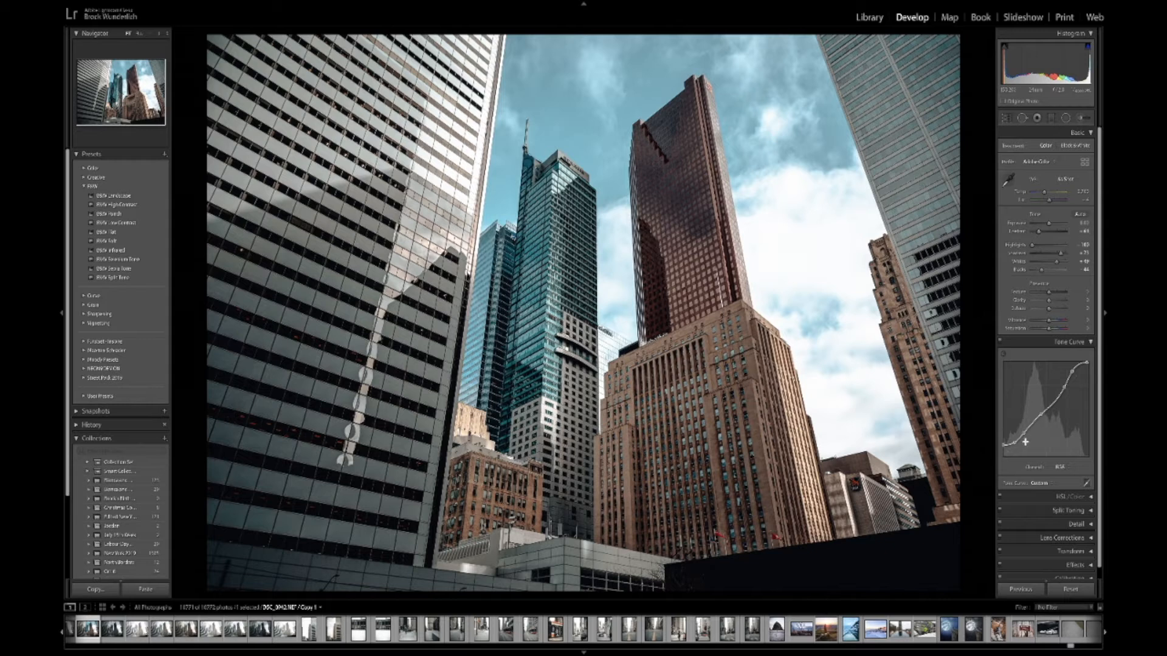
# - Fine-tune the lowest shadow point of the RGB tone curve
pyautogui.moveTo(1016, 443); pyautogui.dragTo(1009, 448)
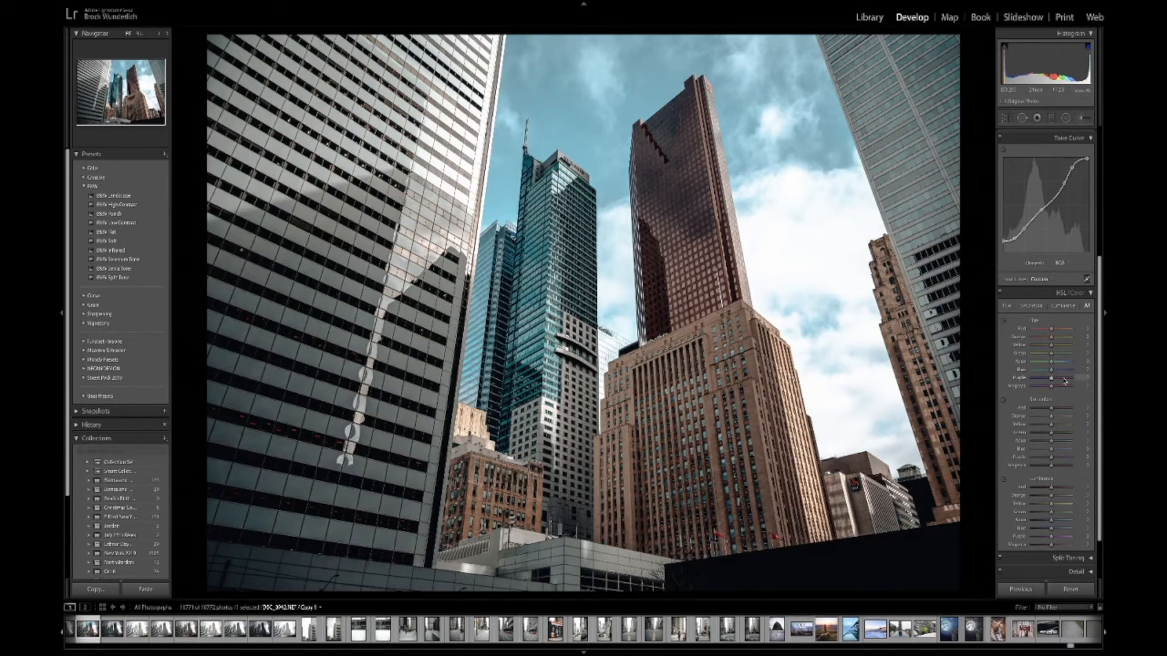
# - Adjust the Red and Orange hues in the HSL settings
pyautogui.moveTo(1052, 329); pyautogui.dragTo(1055, 329)
pyautogui.hotkey('ctrl', 'z')
pyautogui.click(1086, 336)
pyautogui.press('Return')
pyautogui.hotkey('ctrl', 'z')
# - Set the Yellow hue to +60 and the Green hue to +15
pyautogui.click(1079, 344)
pyautogui.write('60')
pyautogui.press('Tab')
pyautogui.write('15')
pyautogui.press('Tab')
# - Adjust the remaining HSL hues for Aqua, Blue, Purple and Magenta
pyautogui.click(1062, 361)
pyautogui.moveTo(1062, 363); pyautogui.dragTo(1047, 364)
pyautogui.hotkey('ctrl', 'z')
pyautogui.click(1081, 370)
pyautogui.click(1053, 372)
pyautogui.moveTo(1063, 382); pyautogui.dragTo(921, 381)
pyautogui.moveTo(1051, 386); pyautogui.dragTo(1059, 386)
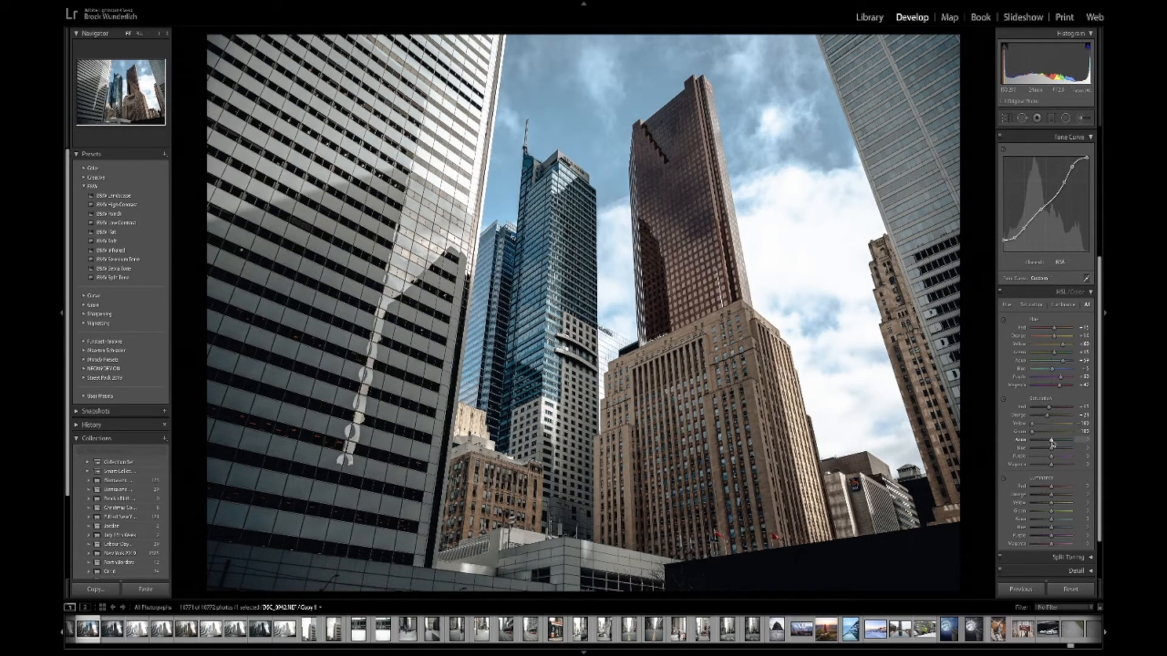
# - Test the Aqua saturation at both extremes and set it to -85
pyautogui.moveTo(1051, 444); pyautogui.dragTo(1036, 442)
pyautogui.click(1077, 437)
pyautogui.write('85')
pyautogui.press('Return')
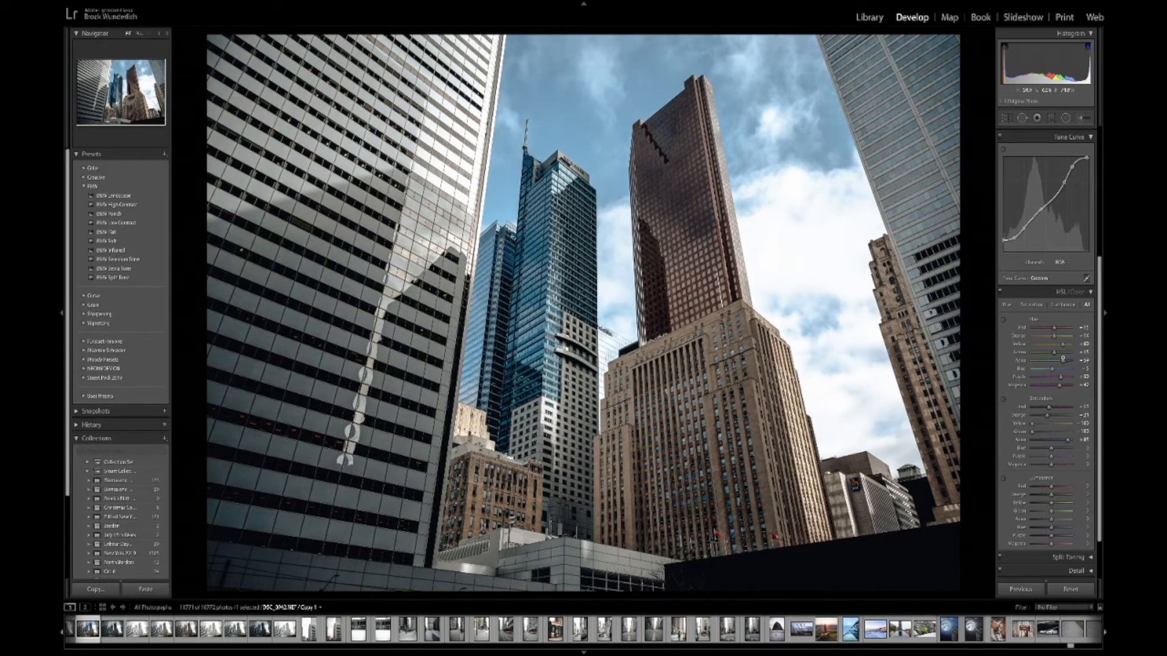
pyautogui.click(1086, 440)
pyautogui.write('-85')
pyautogui.press('Return')
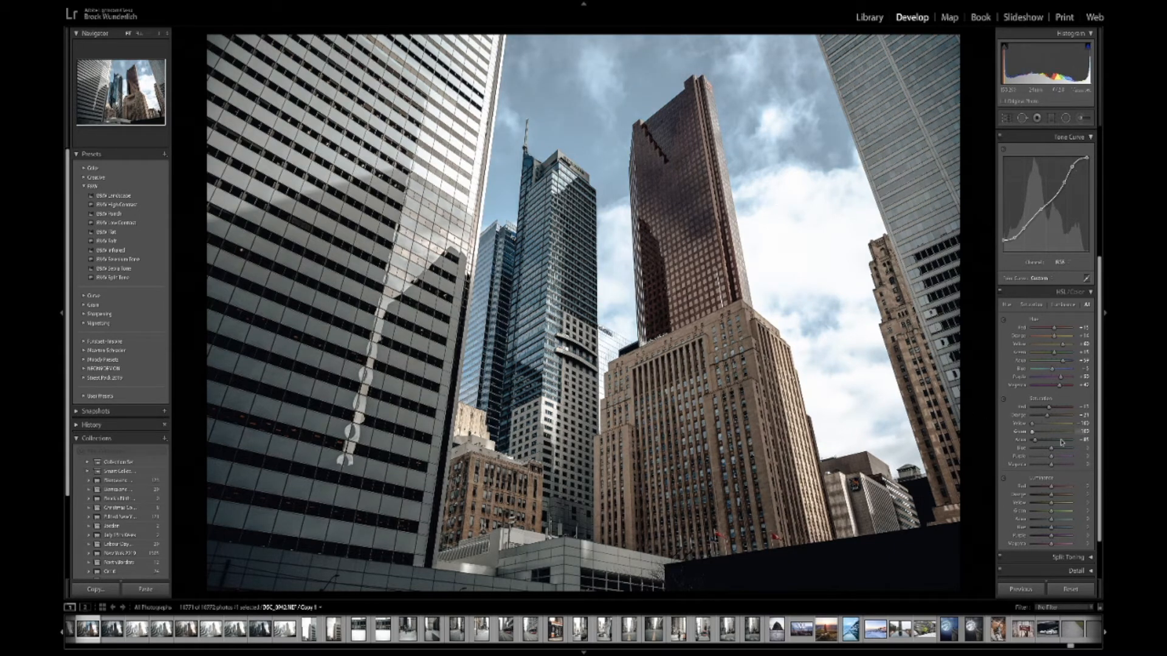
# - Set the Blue saturation to -57 and bring the Purple saturation down to -100
pyautogui.click(1087, 448)
pyautogui.write('-97')
pyautogui.press('Return')
pyautogui.moveTo(1067, 456); pyautogui.dragTo(959, 468)
# - Raise the Red luminance moderately and lower the Orange luminance a little
pyautogui.moveTo(1051, 488); pyautogui.dragTo(960, 486)
pyautogui.moveTo(1107, 489); pyautogui.dragTo(1107, 492)
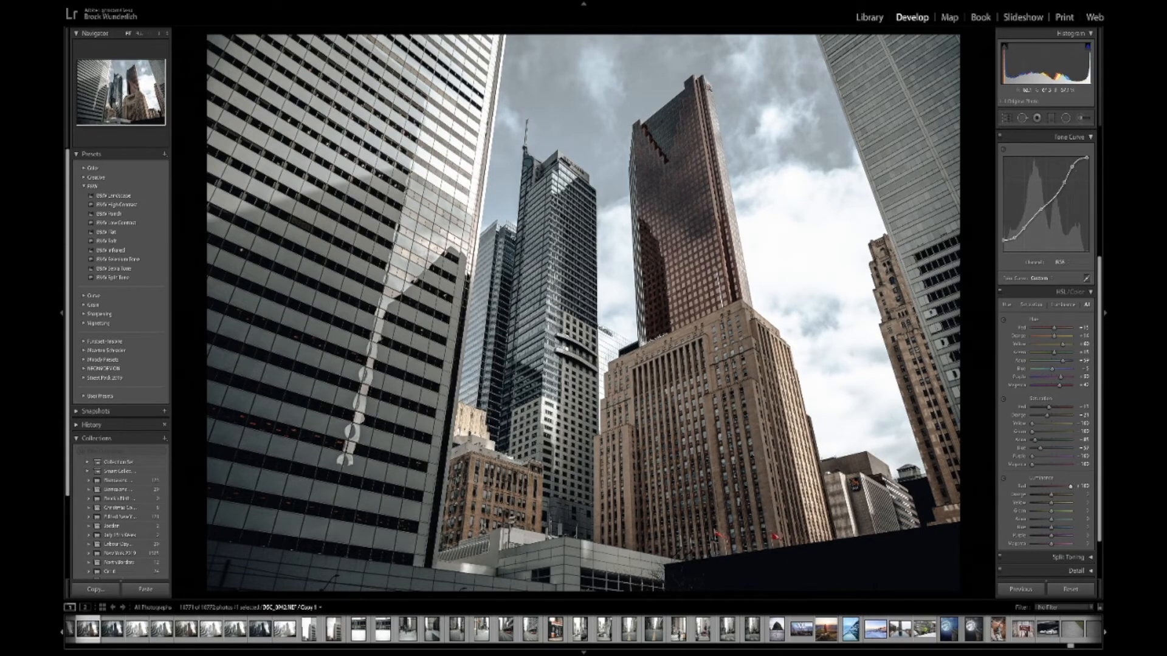
pyautogui.moveTo(1070, 487); pyautogui.dragTo(1062, 488)
pyautogui.moveTo(1051, 495)
pyautogui.mouseDown()
pyautogui.moveTo(1068, 497)
pyautogui.moveTo(1034, 498)
pyautogui.moveTo(1048, 498)
pyautogui.mouseUp()
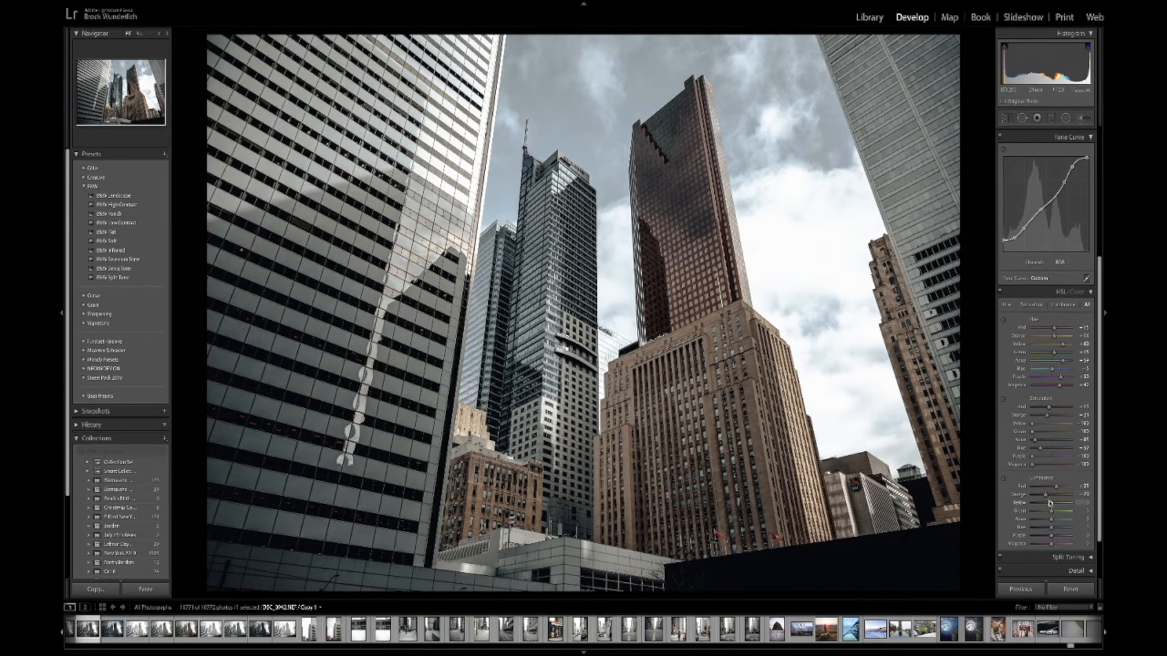
# - Raise the Yellow luminance, drop Green to -100, raise Blue to about +72, and keep Aqua luminance near neutral
pyautogui.moveTo(1070, 505)
pyautogui.mouseDown()
pyautogui.moveTo(964, 509)
pyautogui.moveTo(1087, 506)
pyautogui.moveTo(1057, 507)
pyautogui.mouseUp()
pyautogui.moveTo(1052, 512); pyautogui.dragTo(970, 509)
pyautogui.click(1080, 520)
pyautogui.moveTo(1051, 520); pyautogui.dragTo(1066, 529)
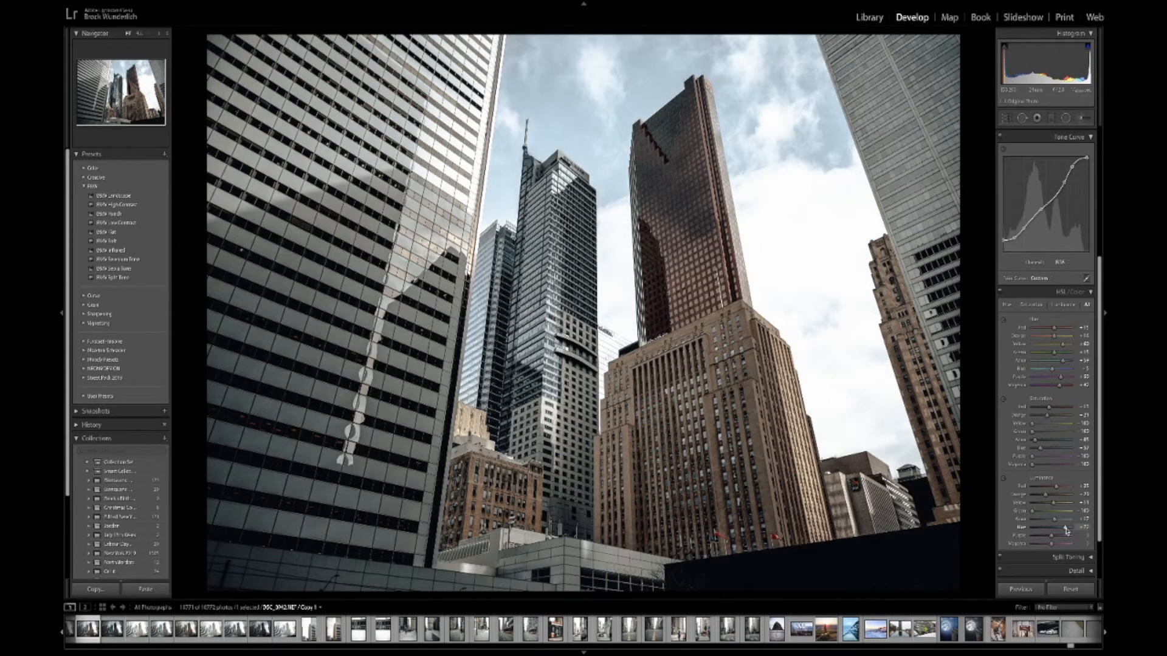
pyautogui.moveTo(1054, 519); pyautogui.dragTo(1053, 520)
# - Choose a warm hue for the Split Toning highlights and preview it at very strong saturation
pyautogui.scroll(-1, 1080, 561)
pyautogui.click(1072, 550)
pyautogui.scroll(-5, 1061, 540)
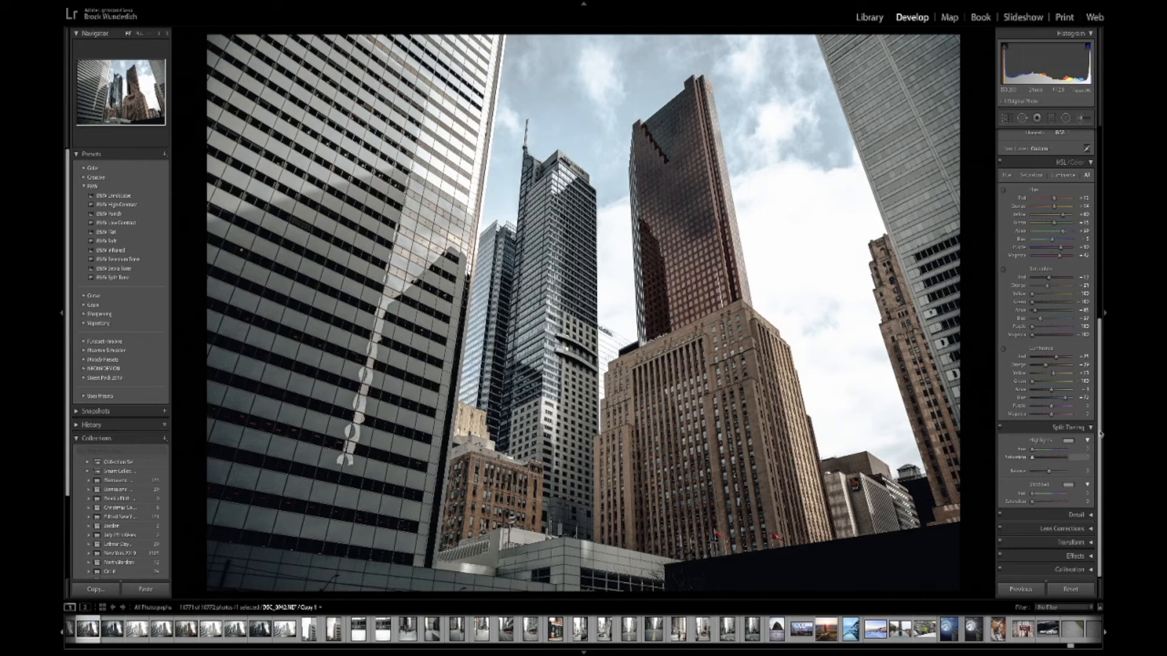
pyautogui.click(1083, 449)
pyautogui.click(1067, 442)
pyautogui.click(1067, 442)
pyautogui.click(1067, 441)
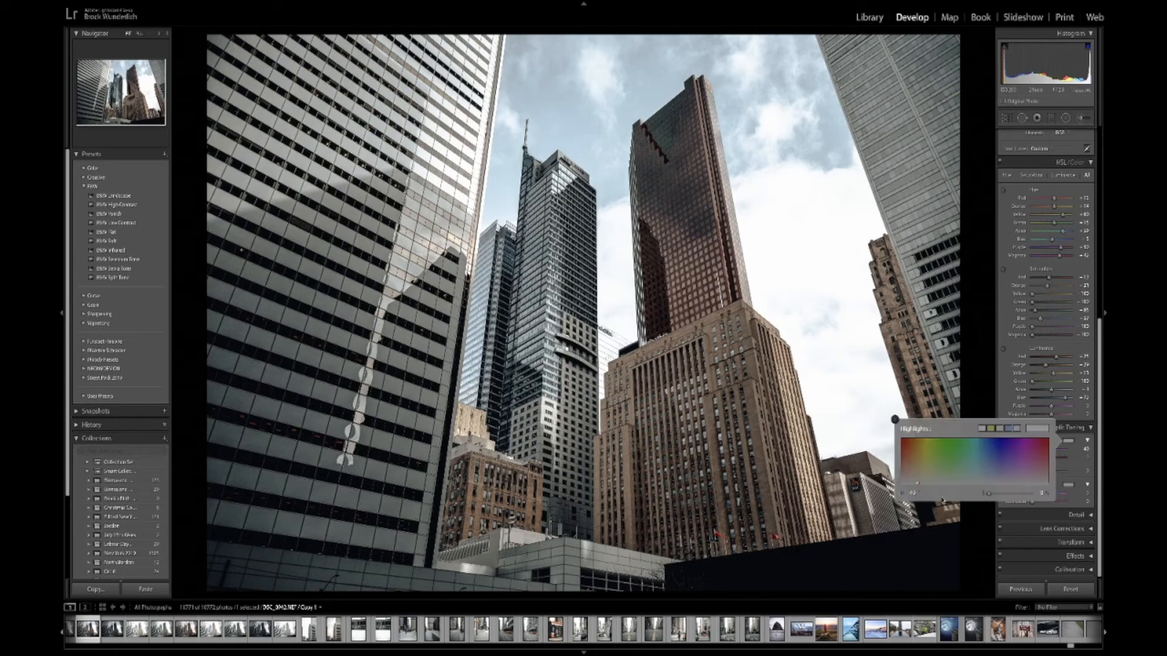
pyautogui.moveTo(990, 500); pyautogui.dragTo(1032, 497)
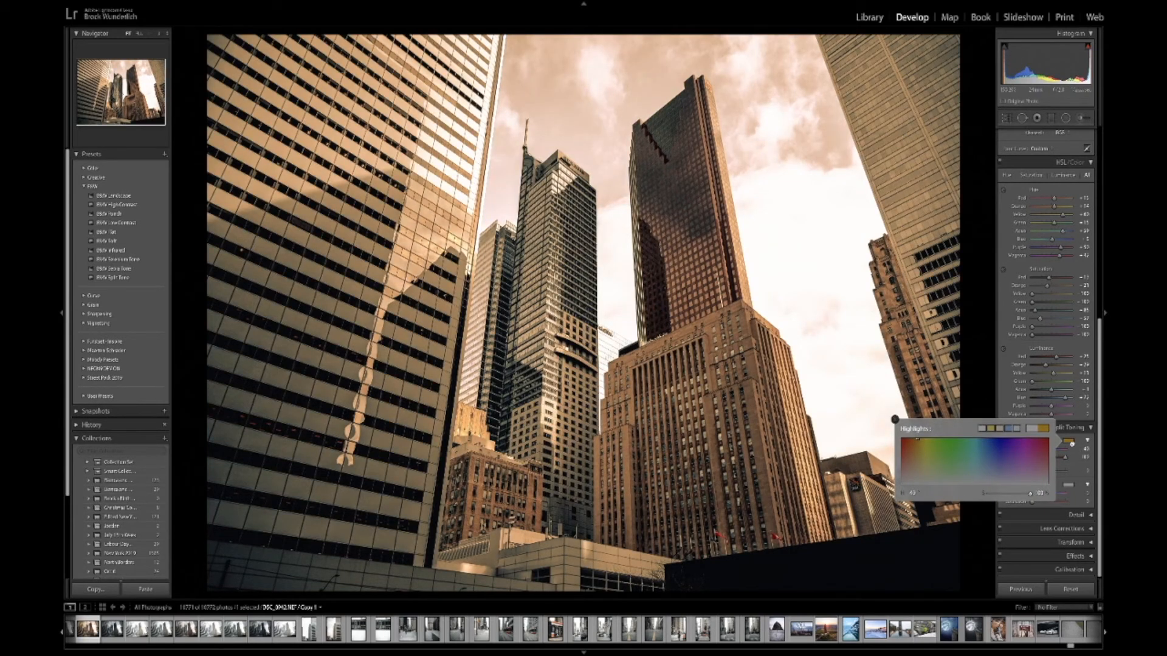
# - Set the highlights hue to 50 with only subtle saturation, and compare the photo with Split Toning off and on
pyautogui.click(1069, 443)
pyautogui.click(1069, 443)
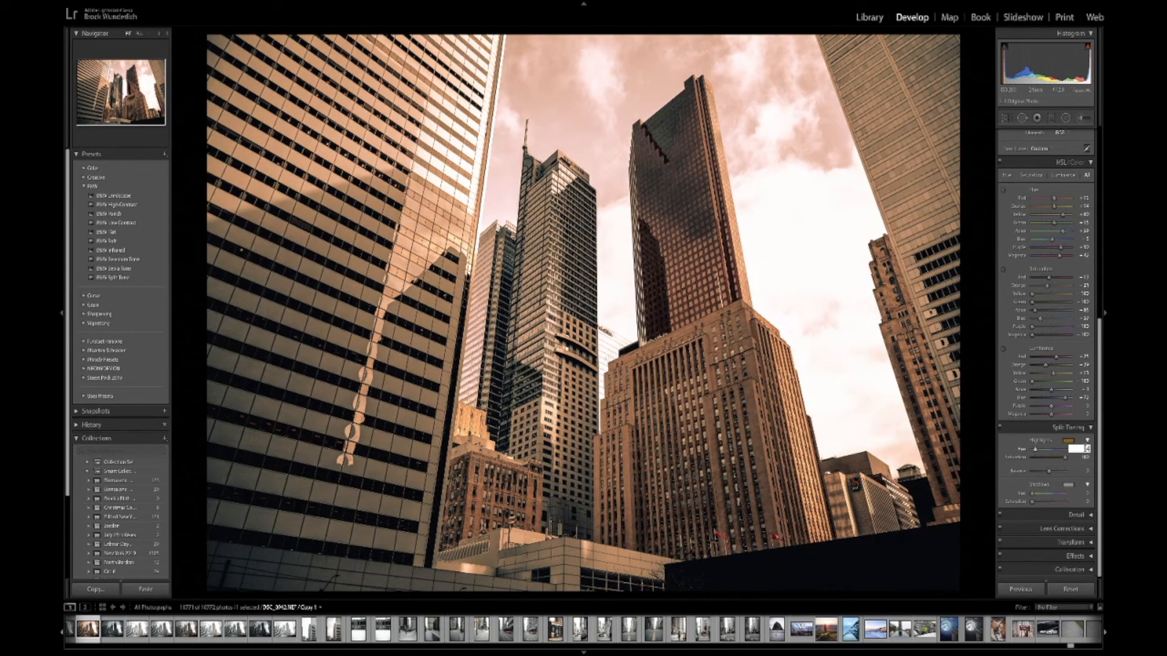
pyautogui.moveTo(1065, 457); pyautogui.dragTo(1035, 459)
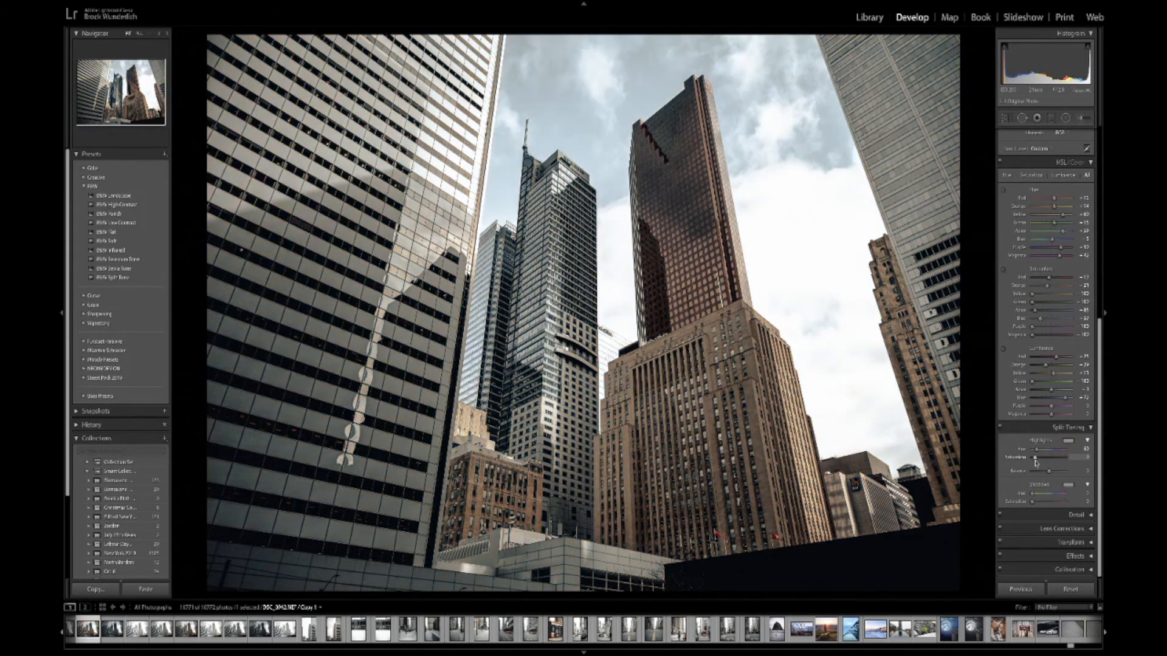
pyautogui.click(998, 427)
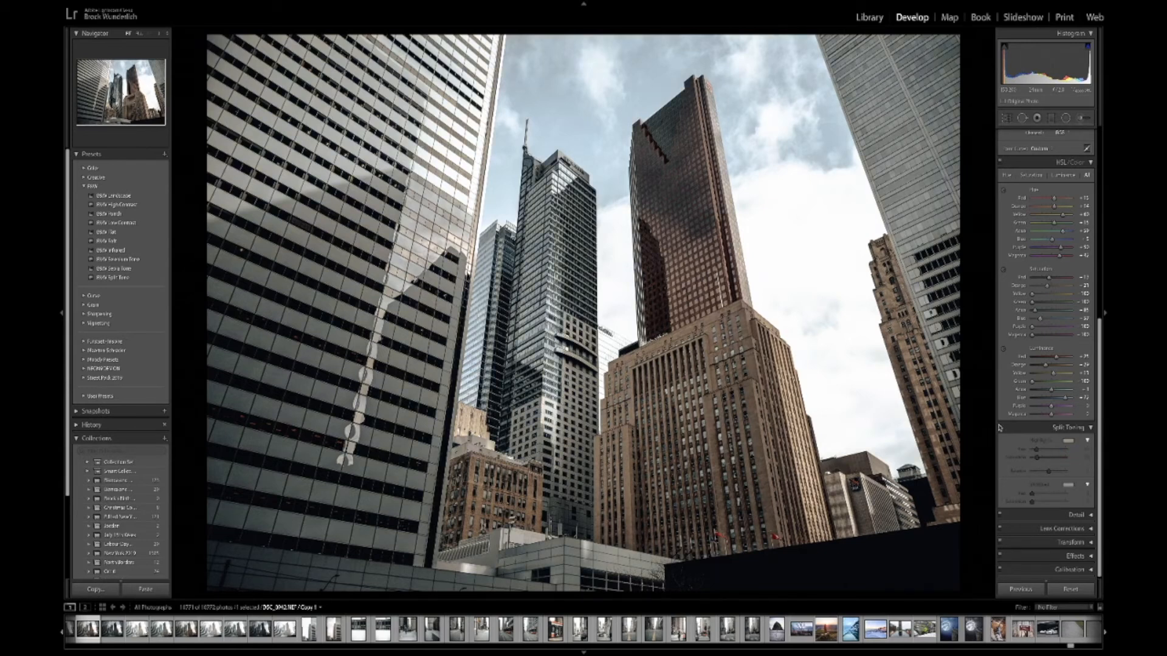
pyautogui.click(999, 429)
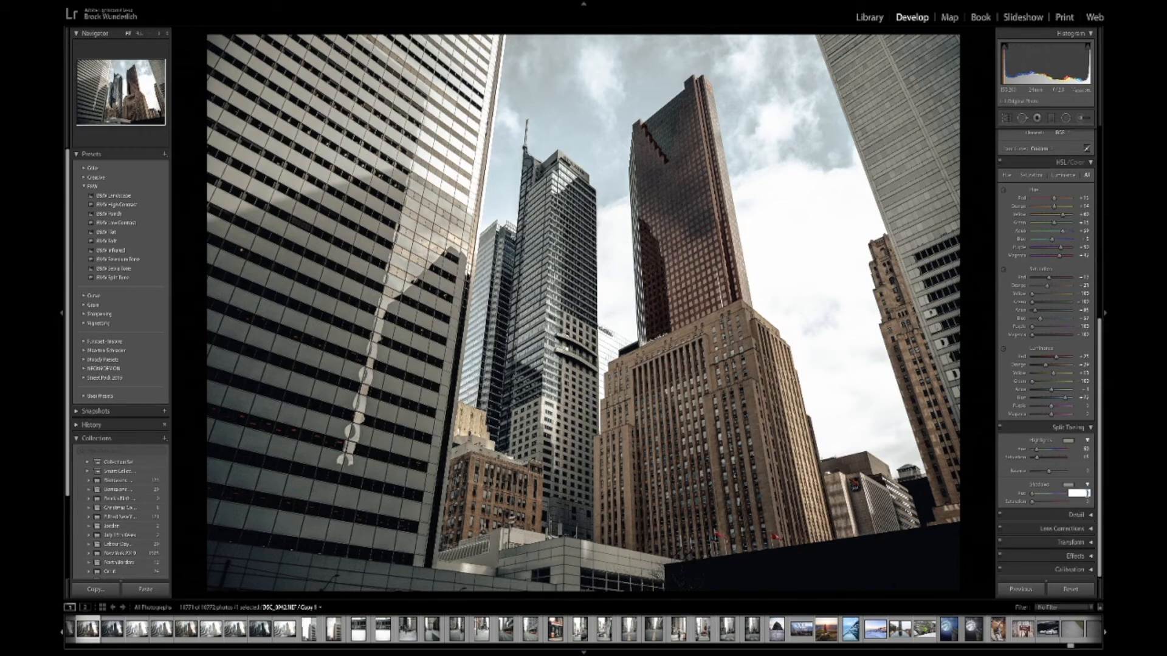
# - Tint the Split Toning shadows blue with hue 210 and saturation 6
pyautogui.press('Return')
pyautogui.moveTo(1032, 501); pyautogui.dragTo(1067, 505)
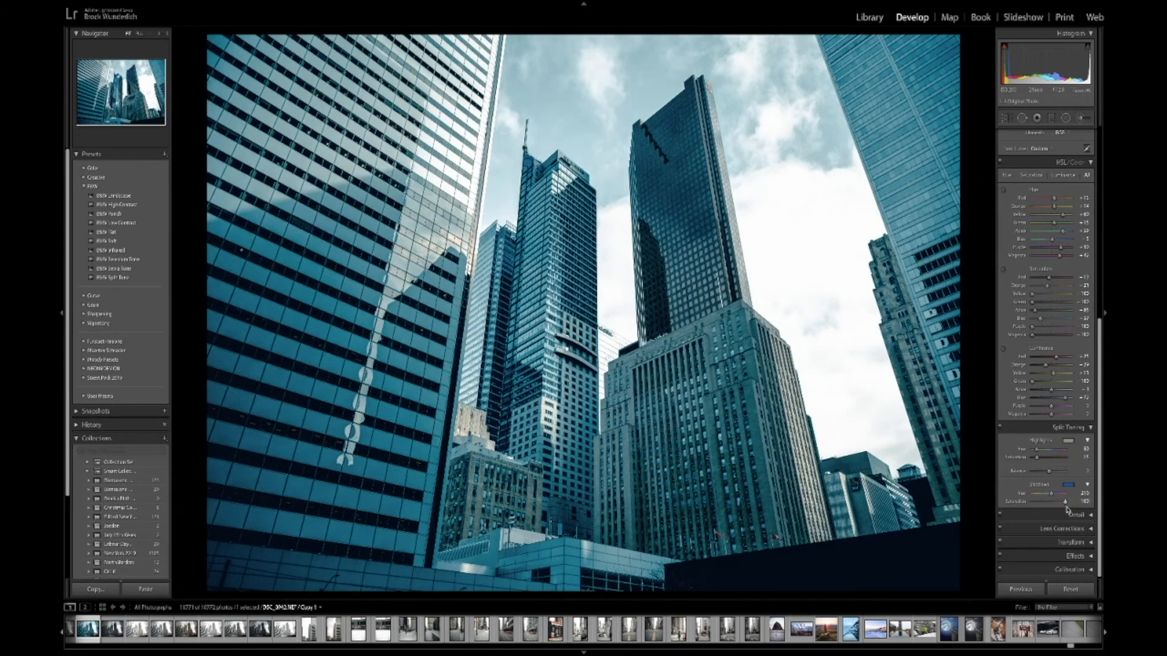
pyautogui.click(1081, 502)
pyautogui.write('6')
pyautogui.press('Return')
# - Set the Red Primary hue to +37 in Calibration and lower the Red Primary saturation
pyautogui.click(1070, 569)
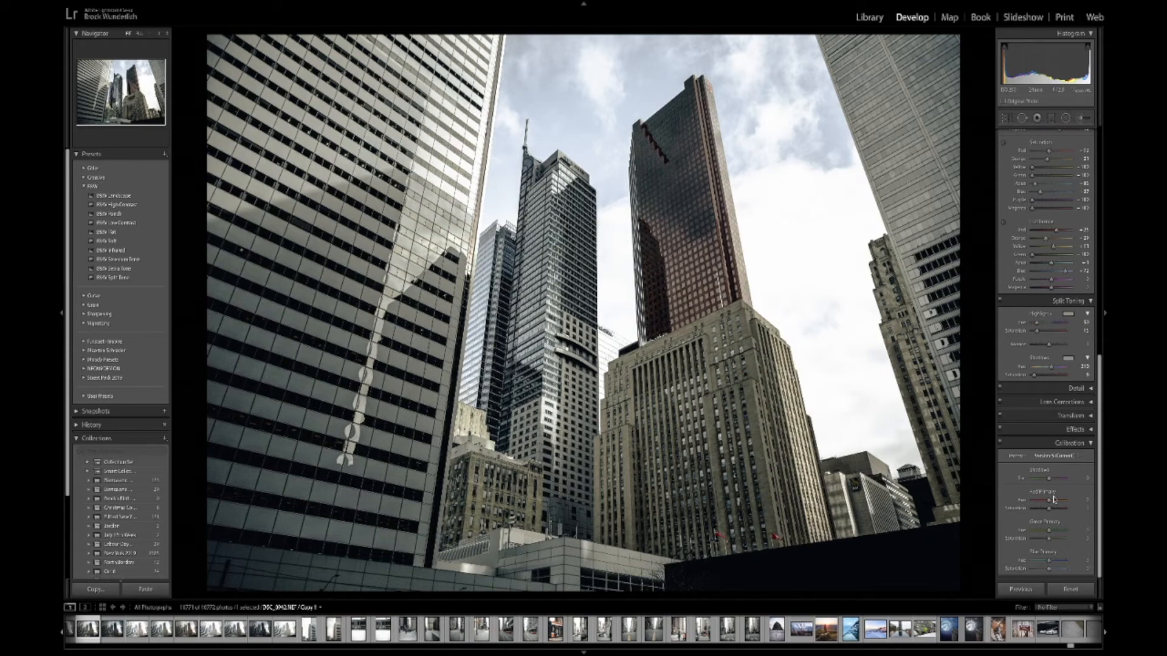
pyautogui.scroll(3, 1045, 325)
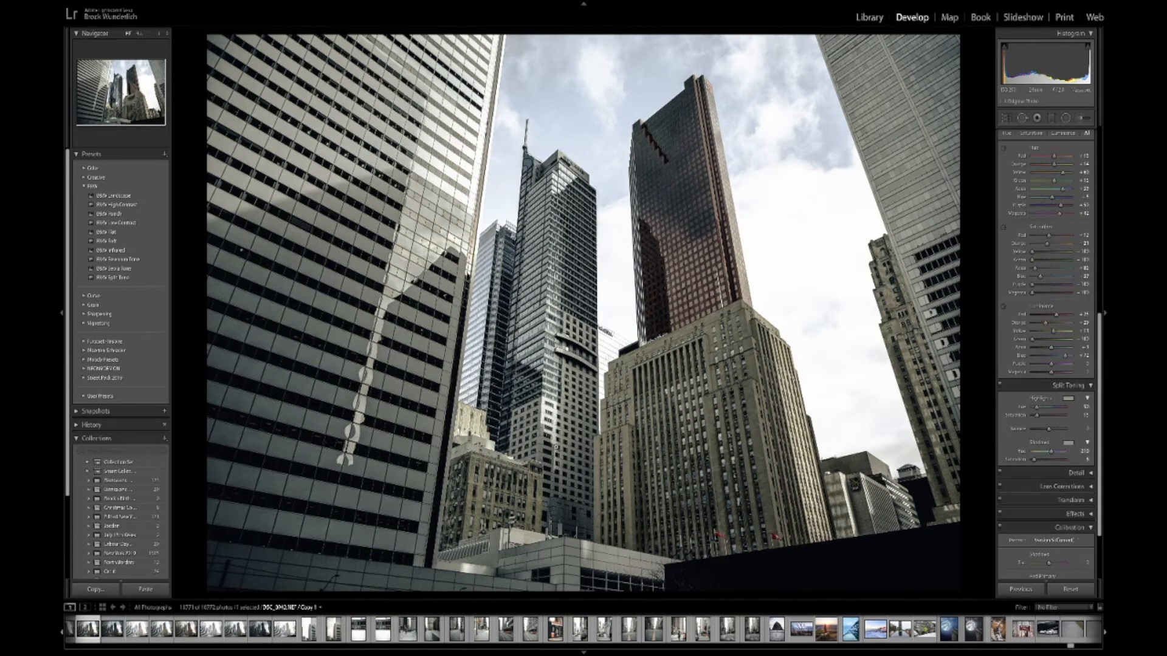
pyautogui.scroll(-3, 1033, 407)
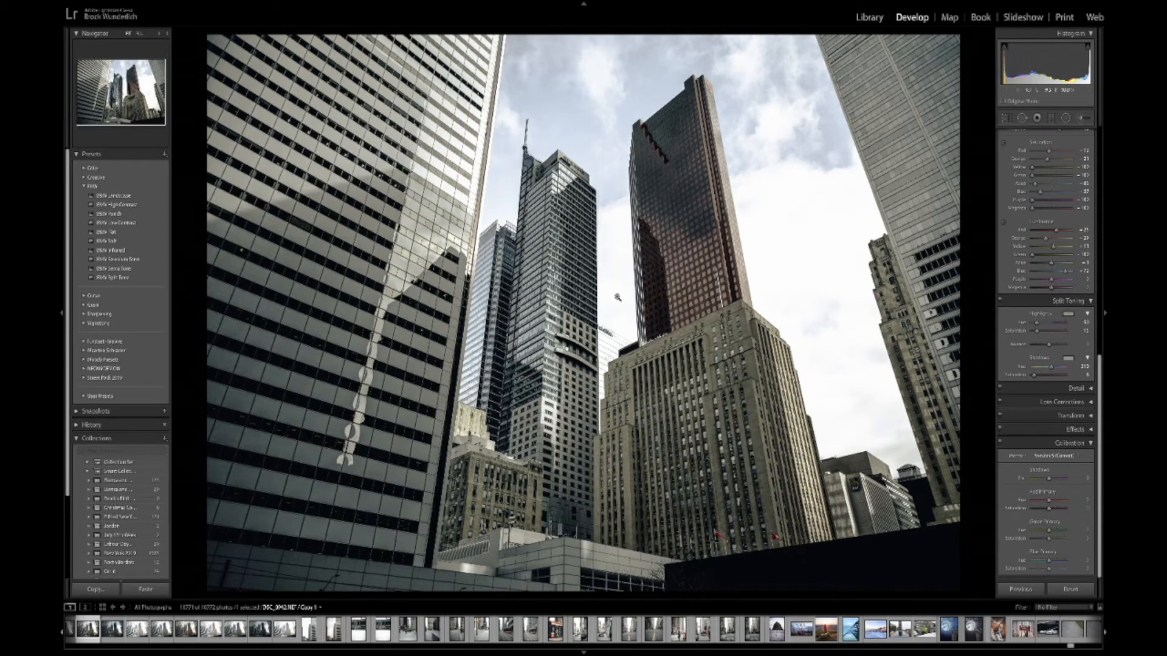
pyautogui.click(1081, 500)
pyautogui.write('37')
pyautogui.press('Return')
pyautogui.click(1085, 508)
pyautogui.write('-37')
pyautogui.press('Return')
# - Adjust the Green Primary hue and saturation, and set the Blue Primary saturation to -15
pyautogui.click(1084, 529)
pyautogui.press('Return')
pyautogui.click(1085, 537)
pyautogui.moveTo(1049, 539)
pyautogui.mouseDown()
pyautogui.moveTo(1032, 540)
pyautogui.moveTo(1057, 541)
pyautogui.moveTo(1053, 551)
pyautogui.mouseUp()
pyautogui.click(1081, 568)
pyautogui.write('-15')
pyautogui.press('Return')
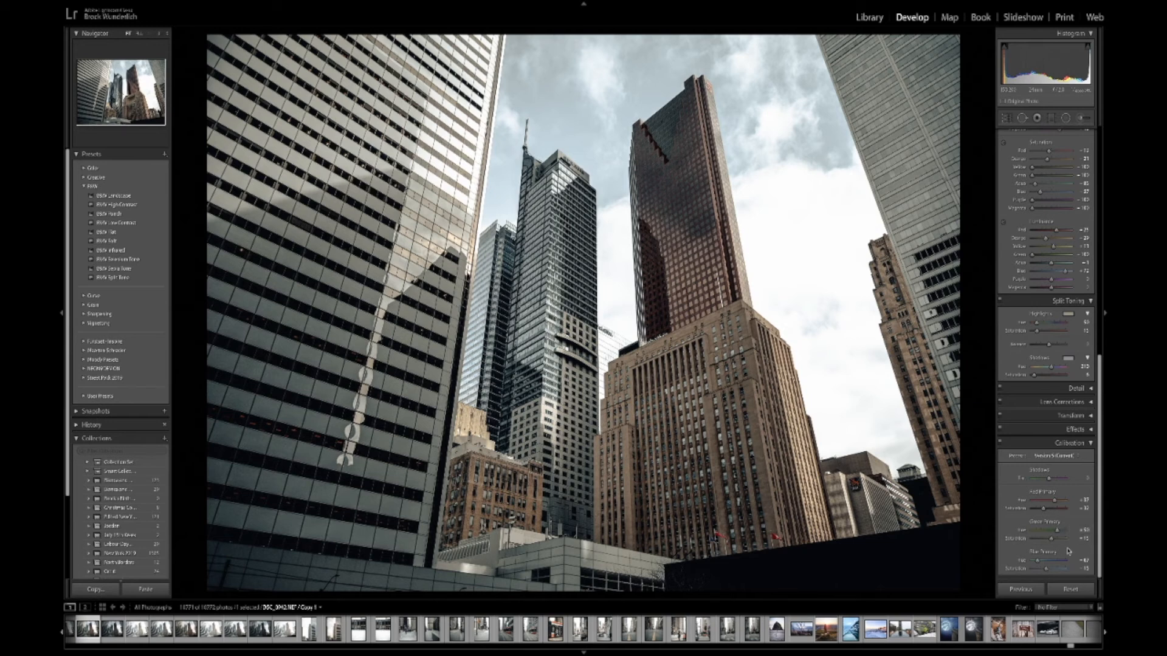
# - Compare the edited photo with its before version
pyautogui.scroll(1, 1051, 534)
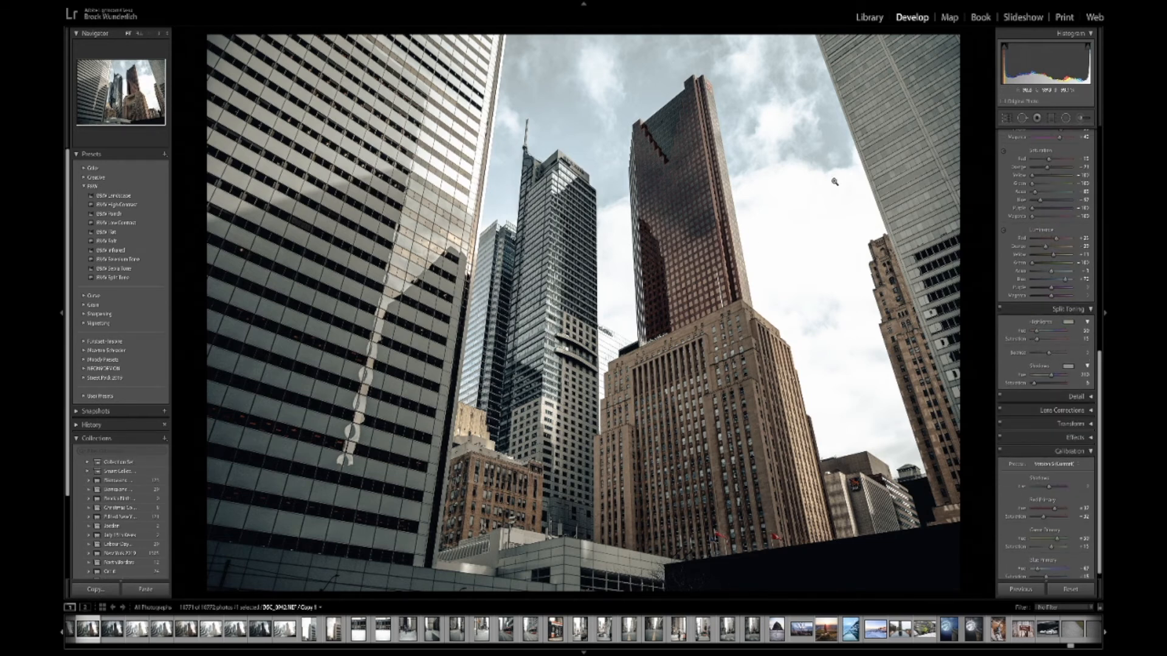
pyautogui.press('\\')
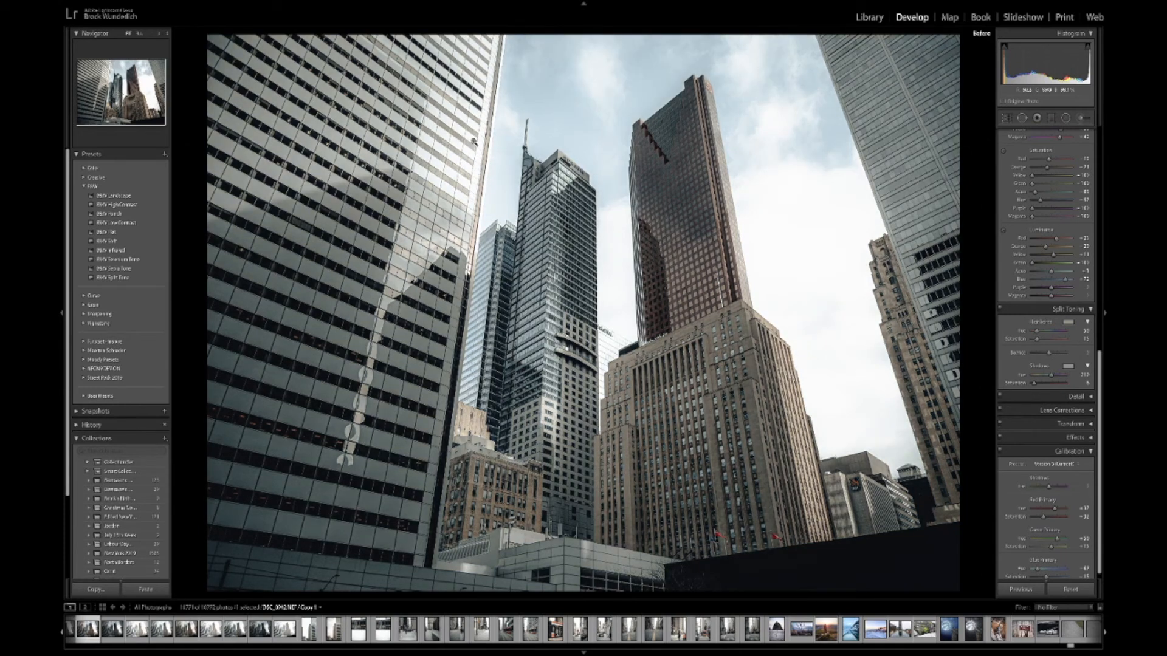
pyautogui.press('\\')
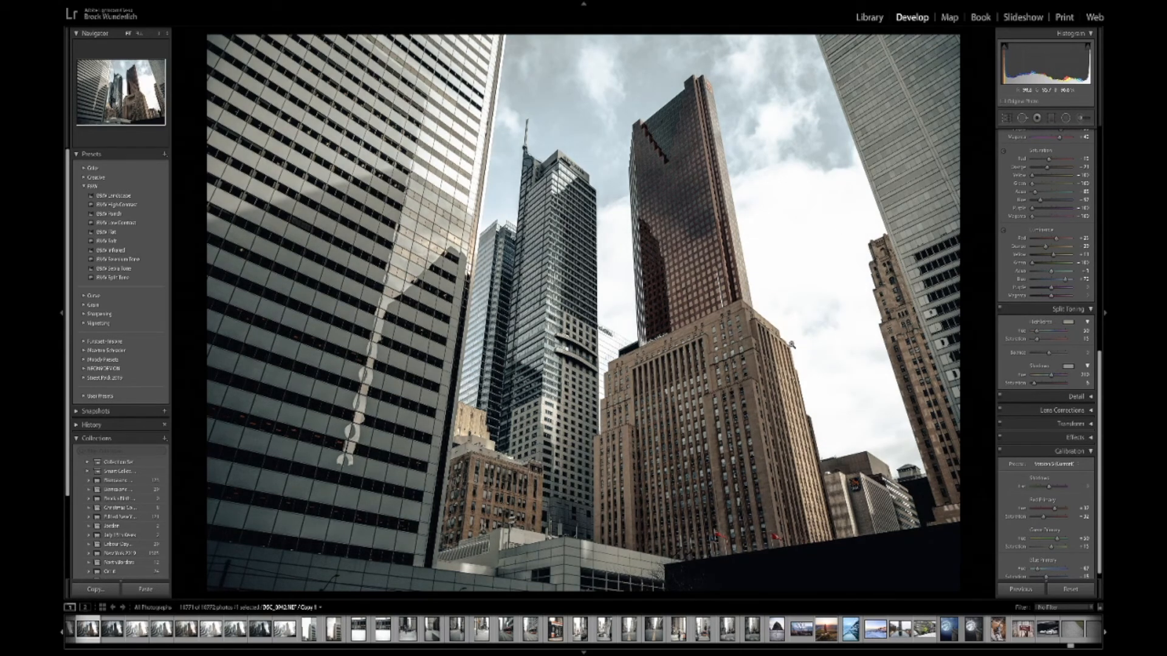
# - Raise the overall saturation in the Basic adjustments and increase the whites slightly
pyautogui.scroll(4, 1064, 484)
pyautogui.scroll(15, 1063, 486)
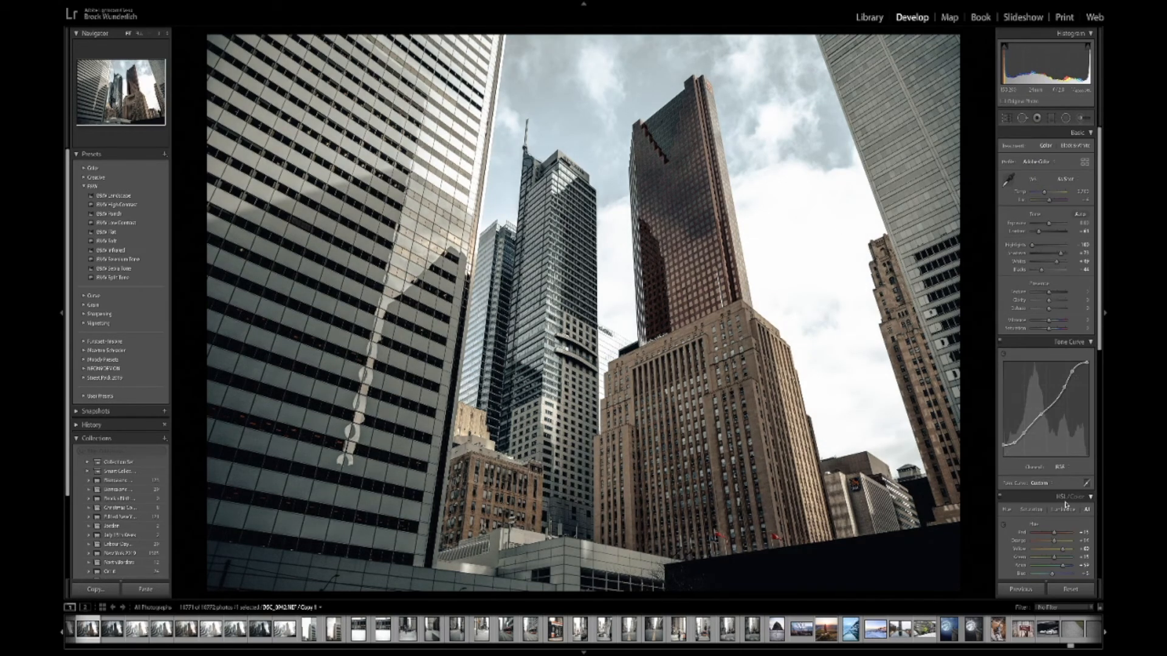
pyautogui.moveTo(1049, 328); pyautogui.dragTo(1053, 330)
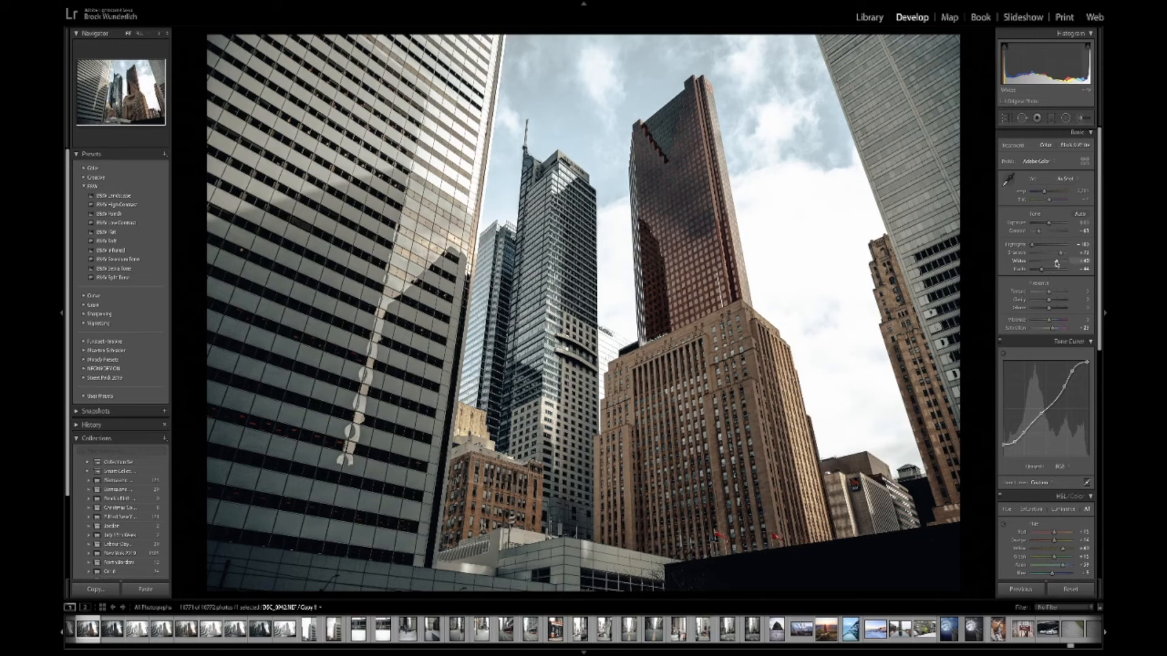
pyautogui.moveTo(1056, 264); pyautogui.dragTo(1058, 262)
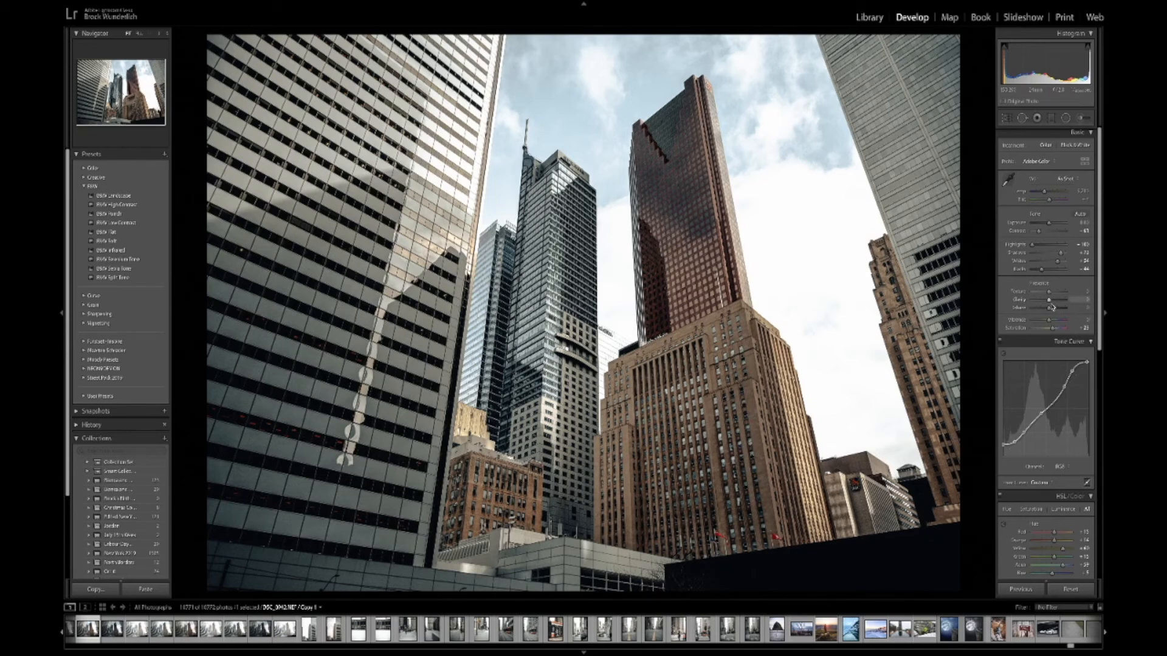
# - Review the Green and Blue channel tone curves against the updated photo
pyautogui.scroll(-2, 1070, 401)
pyautogui.scroll(-6, 1070, 398)
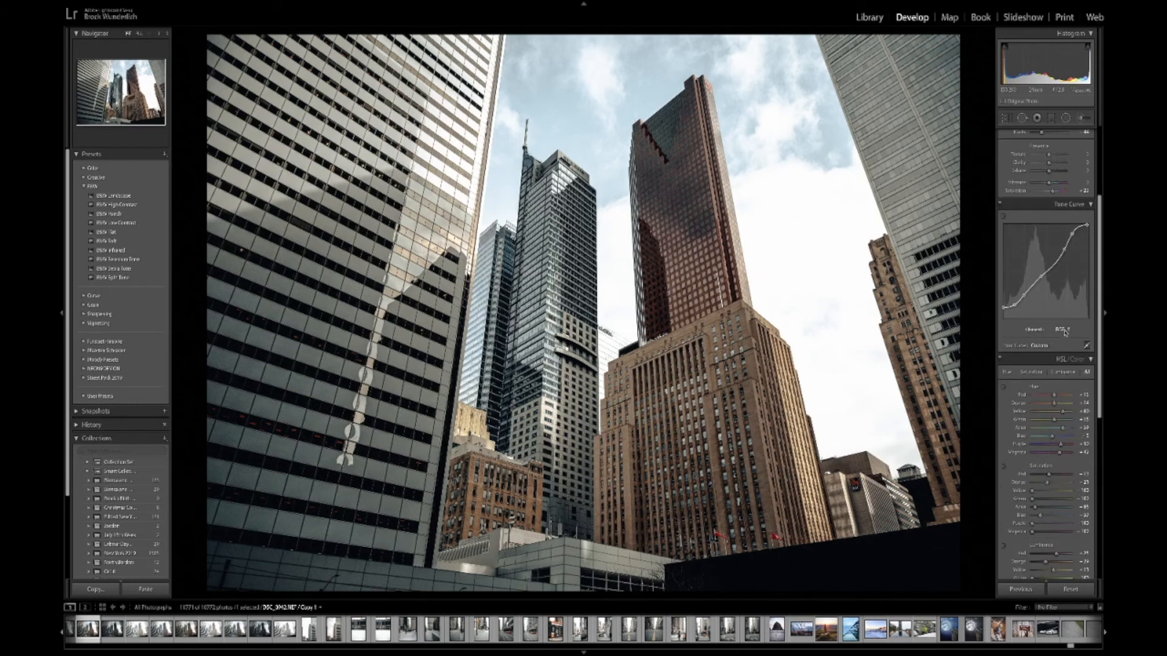
pyautogui.scroll(-2, 1060, 365)
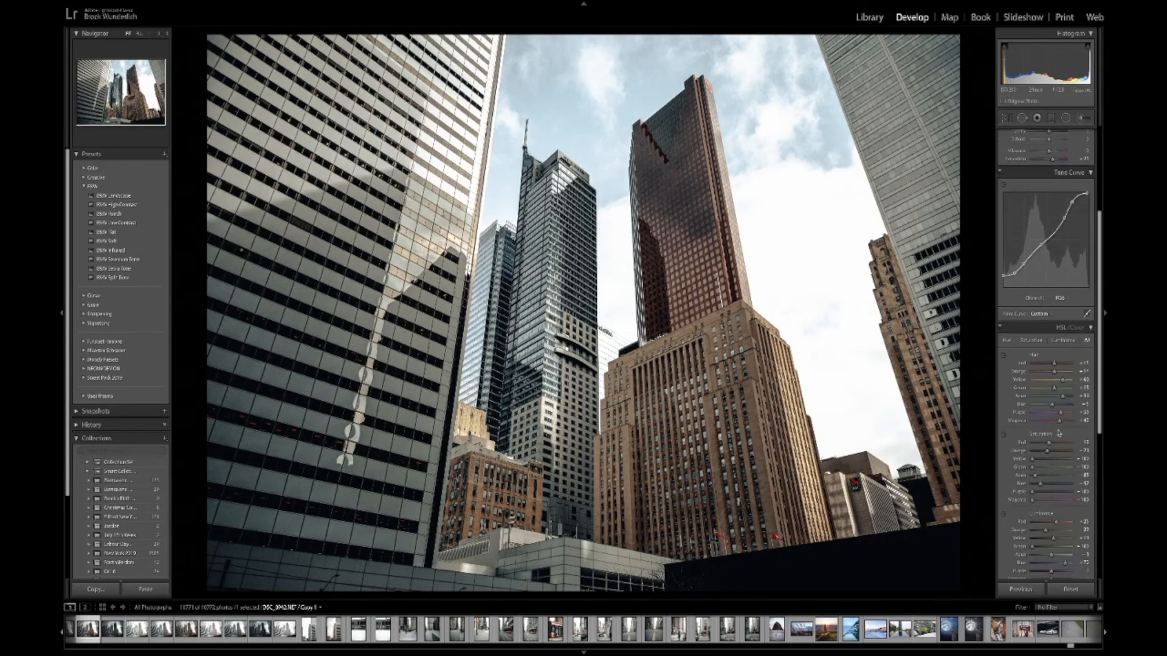
pyautogui.click(1060, 298)
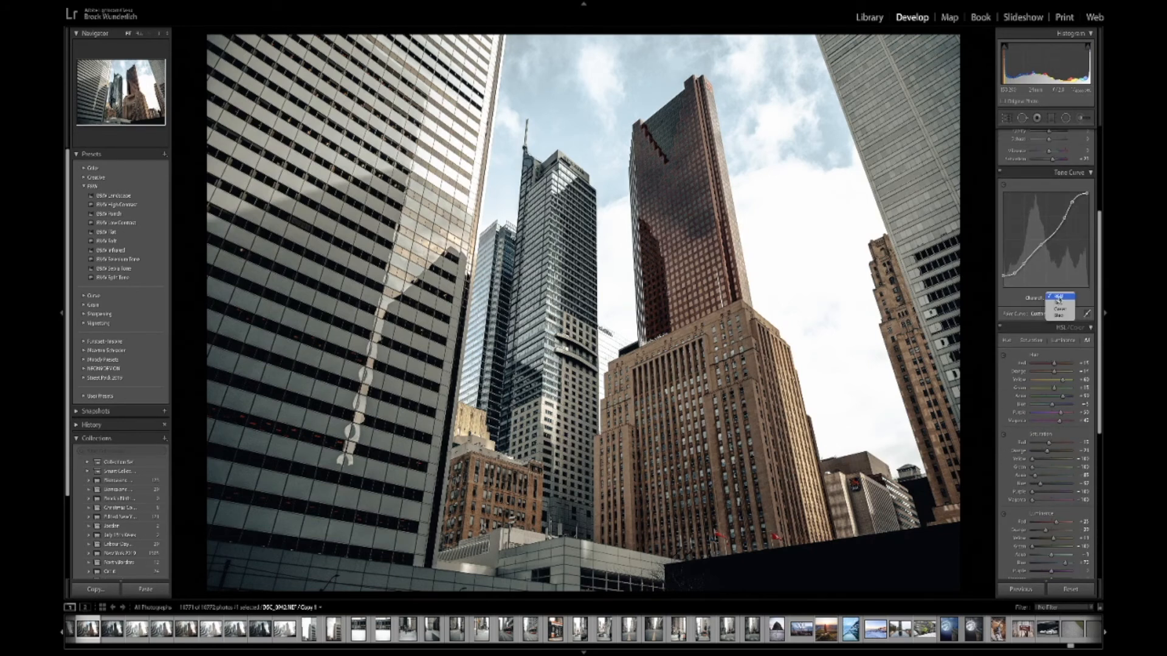
pyautogui.click(1061, 308)
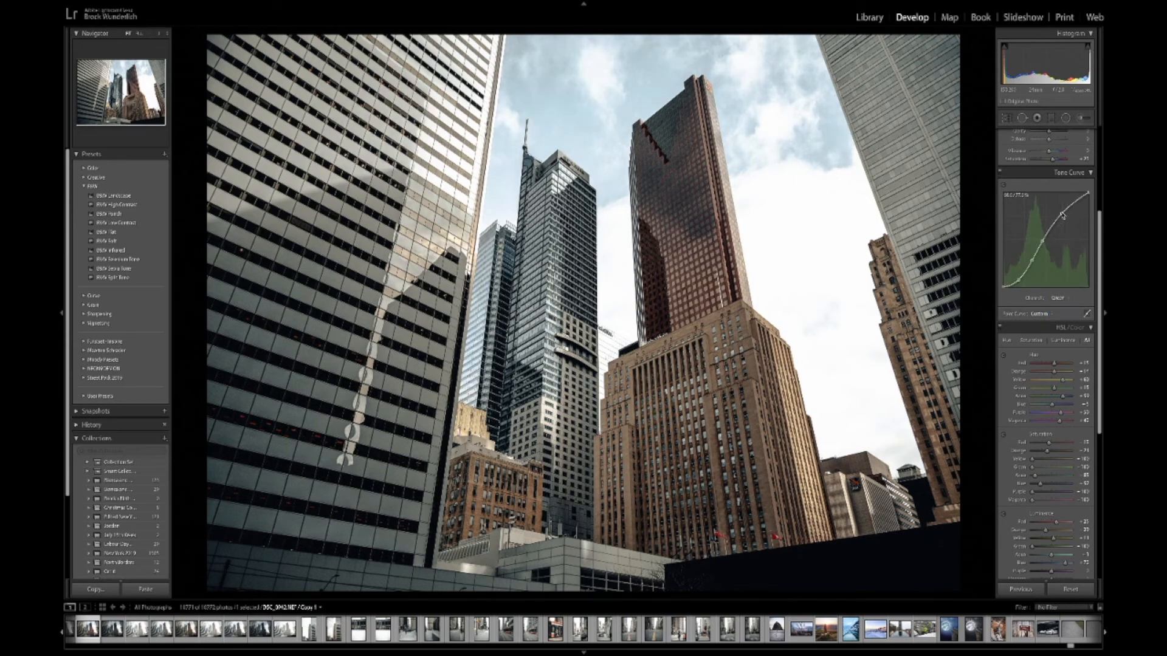
pyautogui.click(1057, 298)
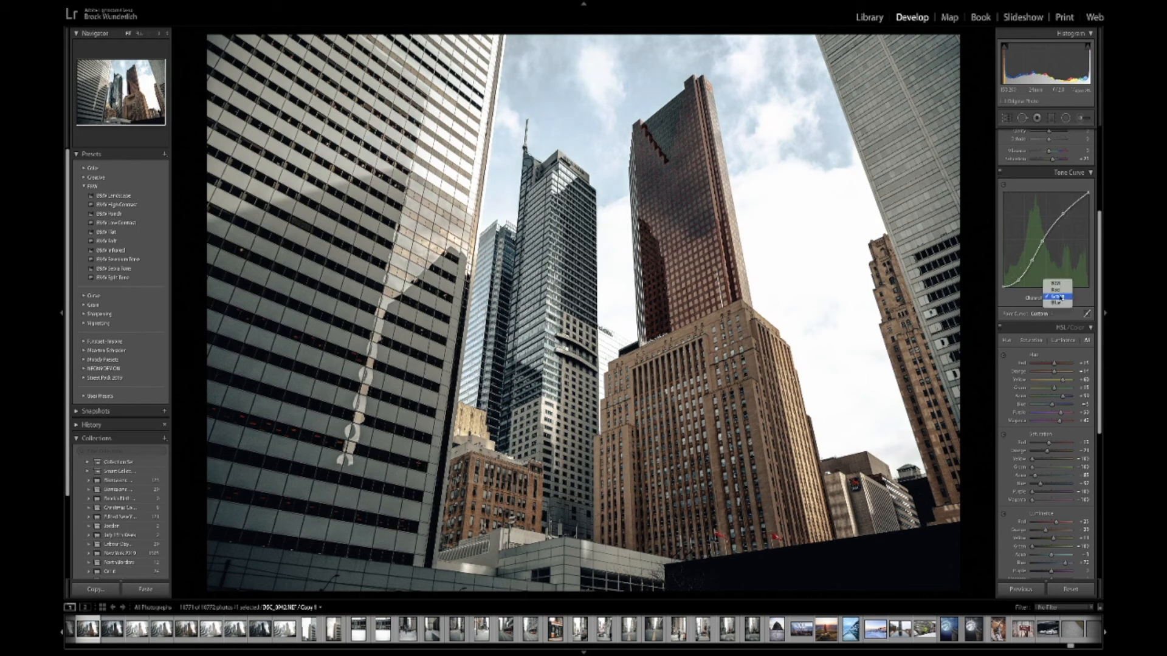
pyautogui.click(1061, 307)
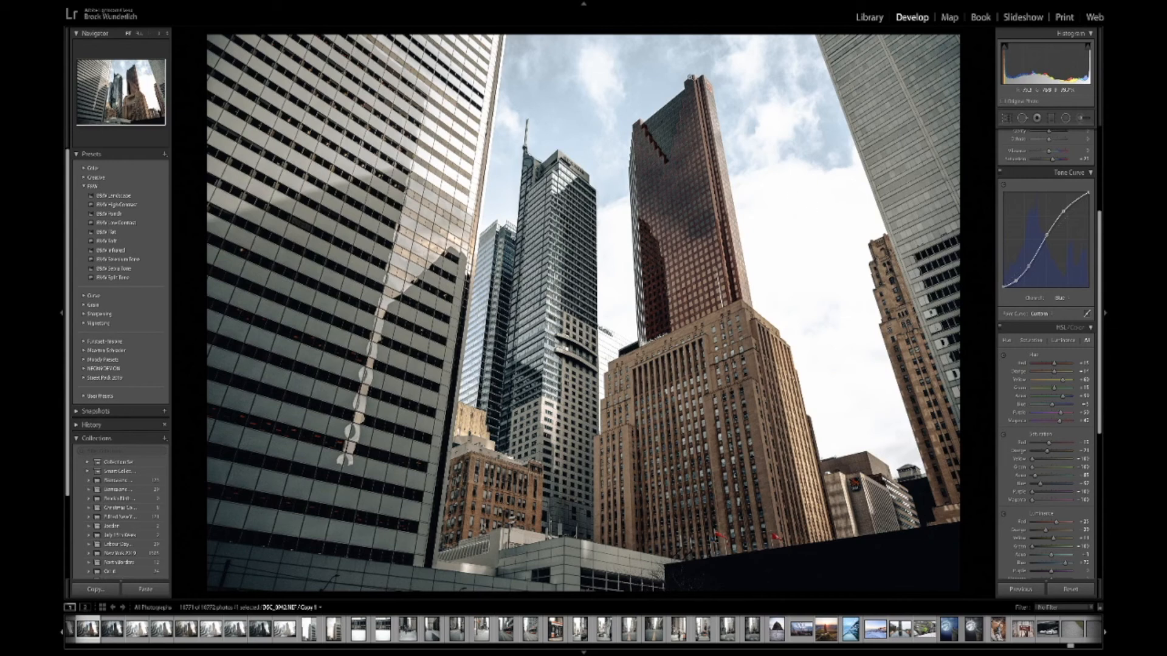
# - Open the Adjustment Brush, compare the photo with its before version, and close the brush without painting
pyautogui.scroll(-5, 1045, 395)
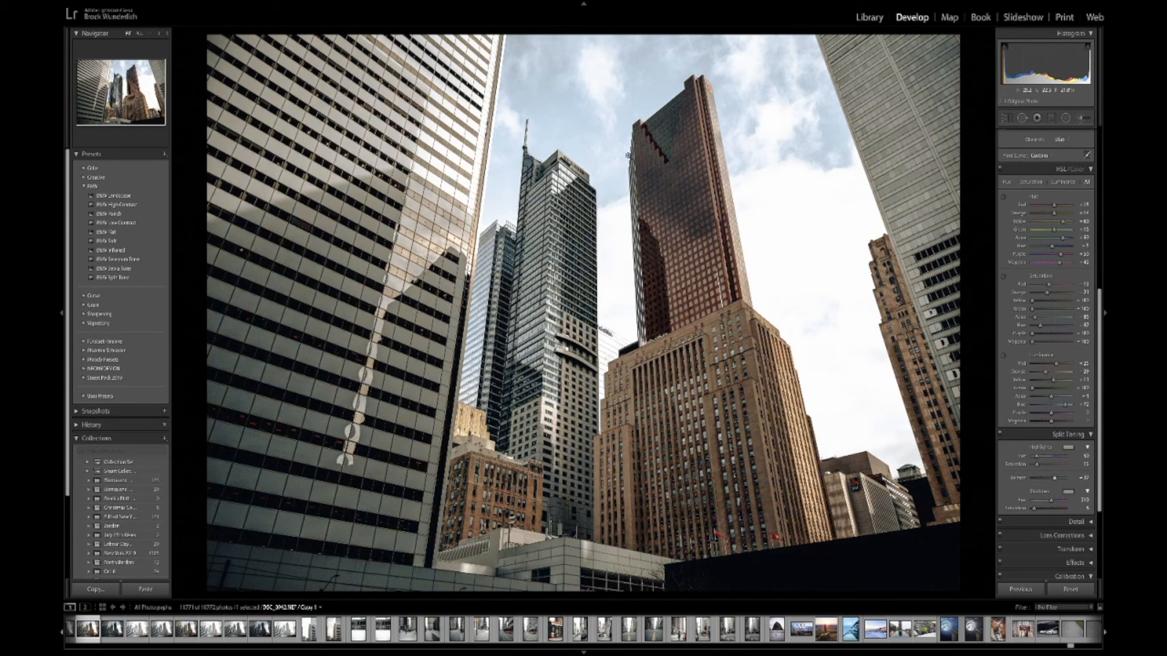
pyautogui.press('k')
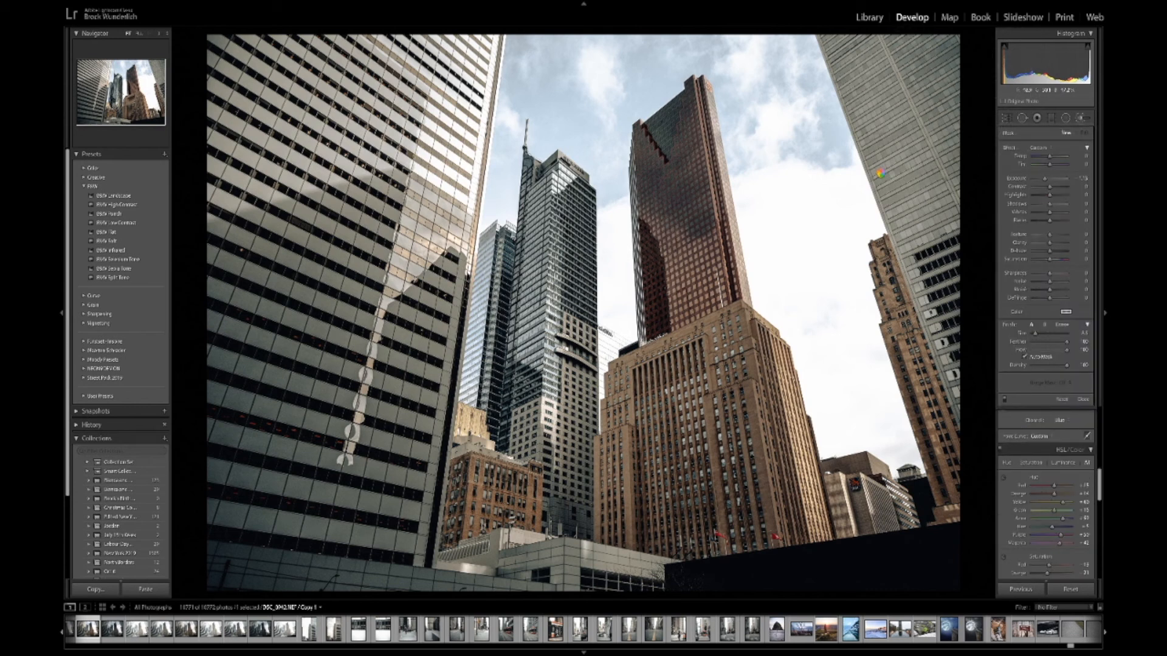
pyautogui.press('\\')
pyautogui.press('\\')
pyautogui.click(1081, 120)
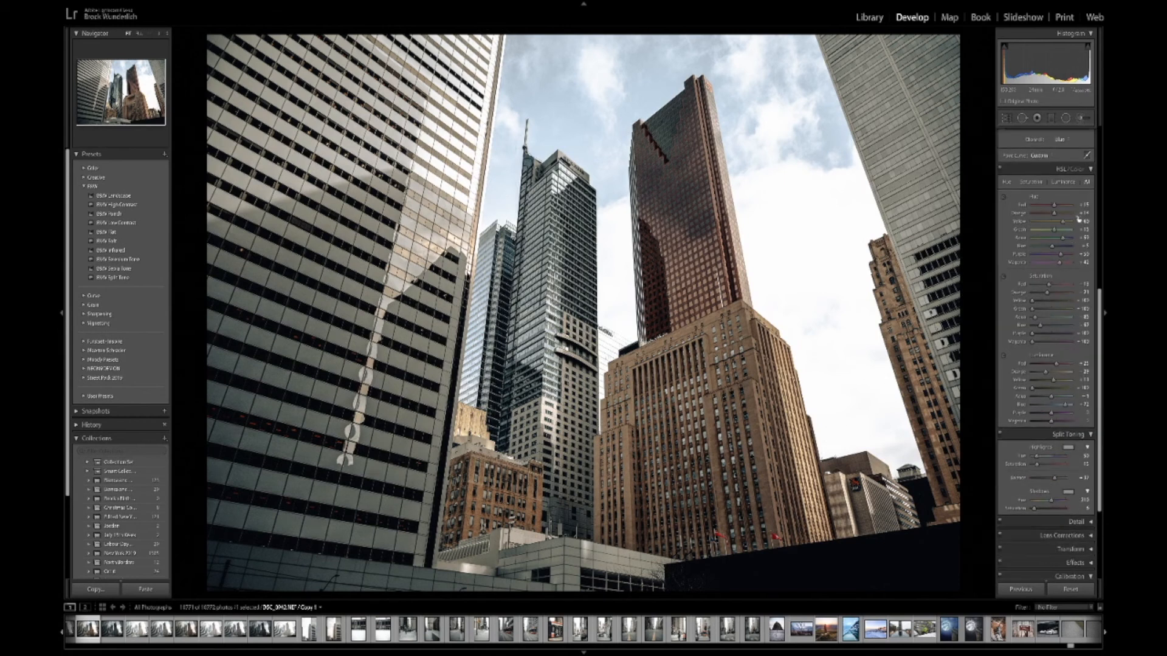
# - Warm the photo slightly by raising the white balance temperature
pyautogui.scroll(5, 1042, 205)
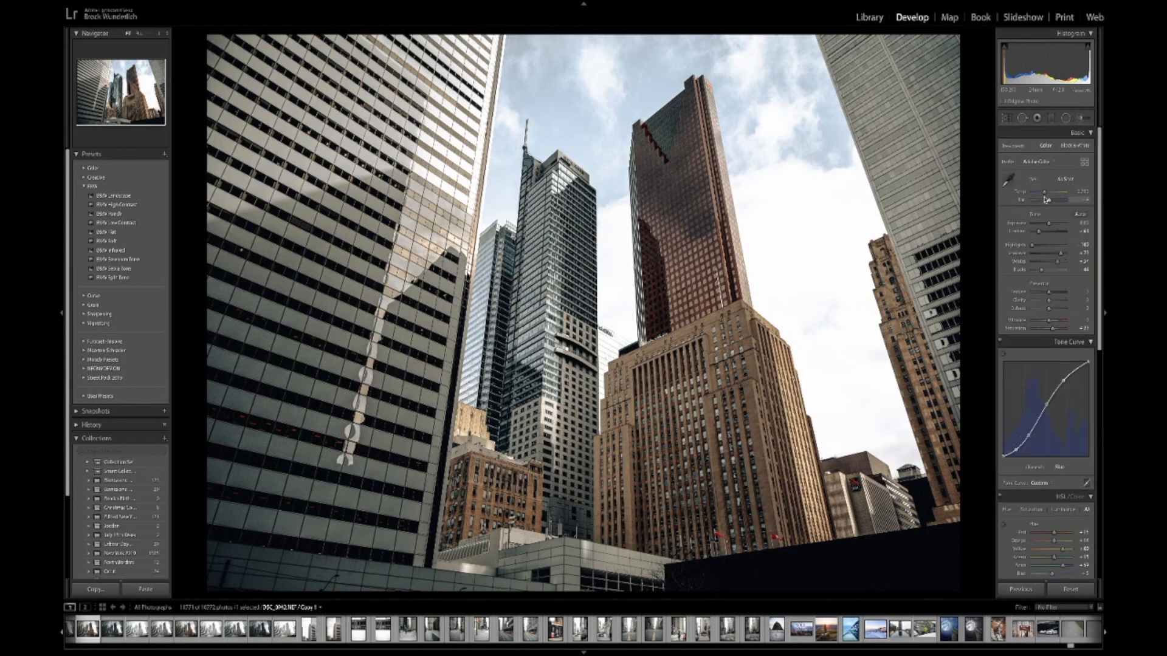
pyautogui.moveTo(1045, 194); pyautogui.dragTo(1047, 198)
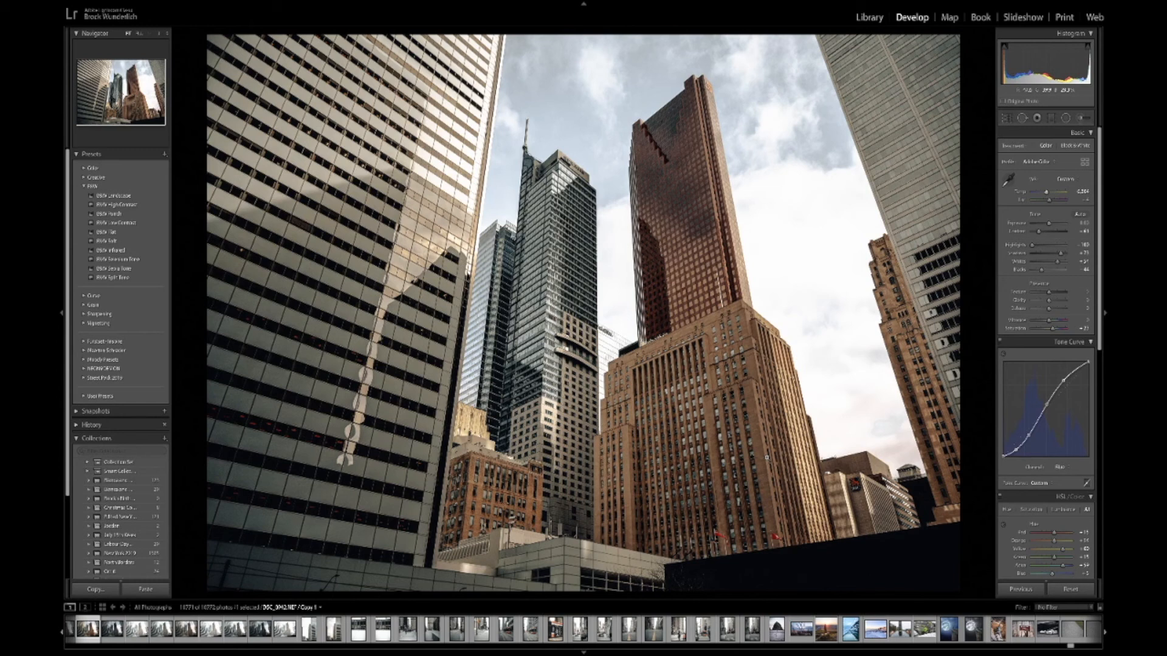
pyautogui.scroll(-4, 1048, 518)
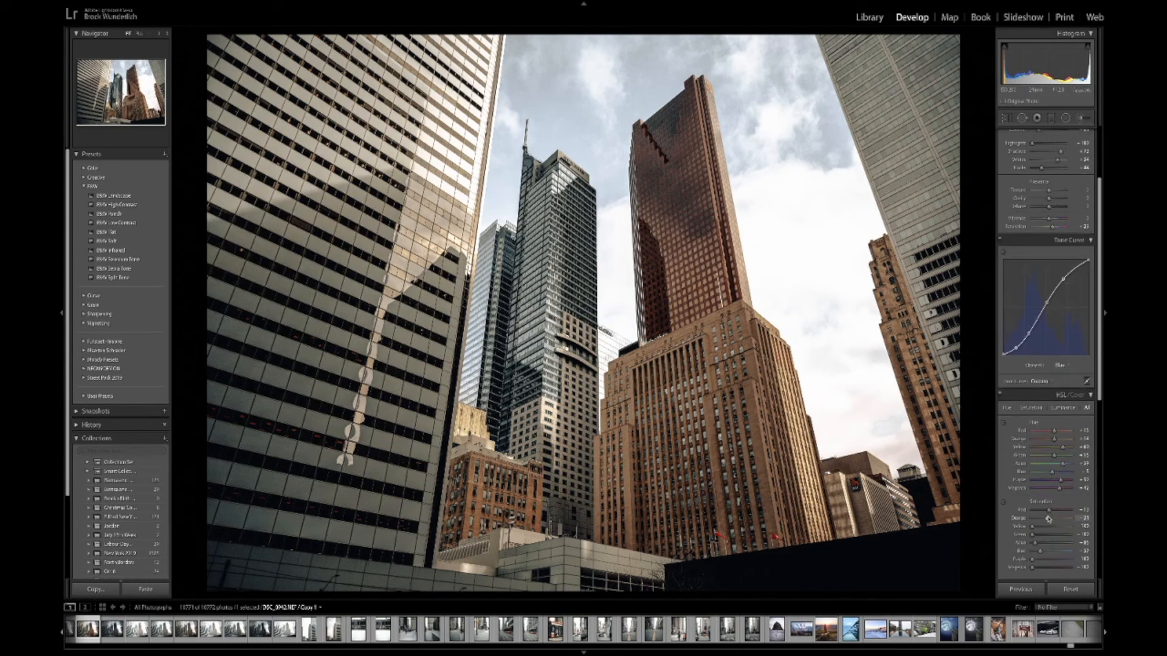